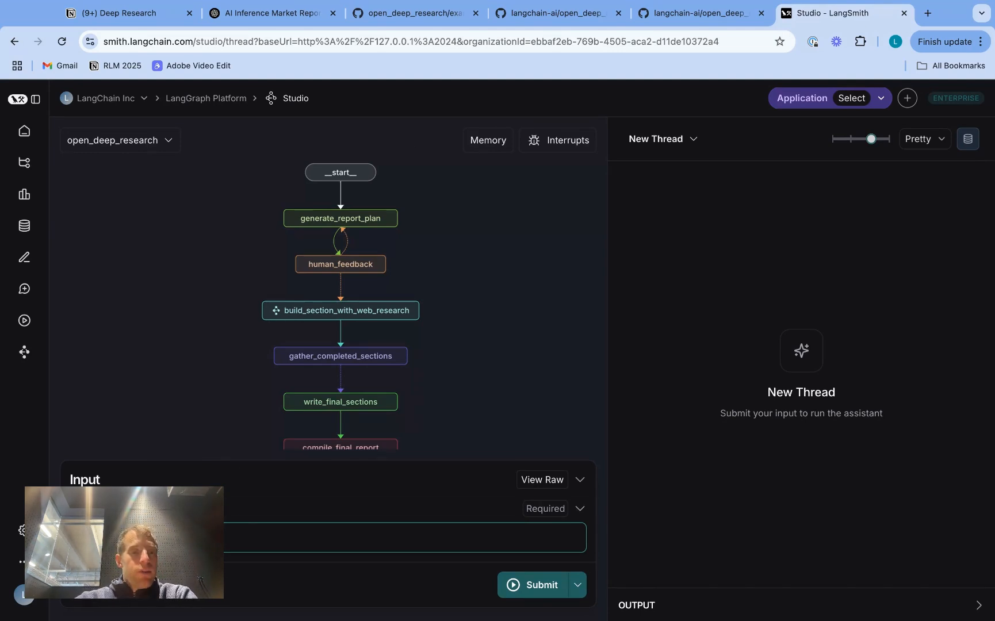
- Submit the pasted LangGraph vs LangSmith topic to start the research run
key(ctrl+v)
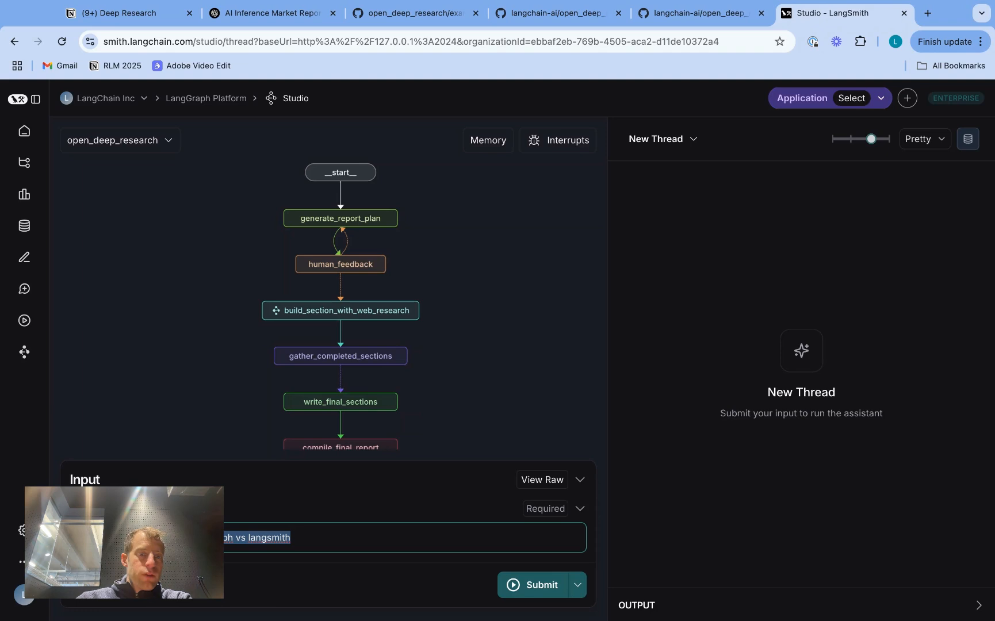
click(543, 583)
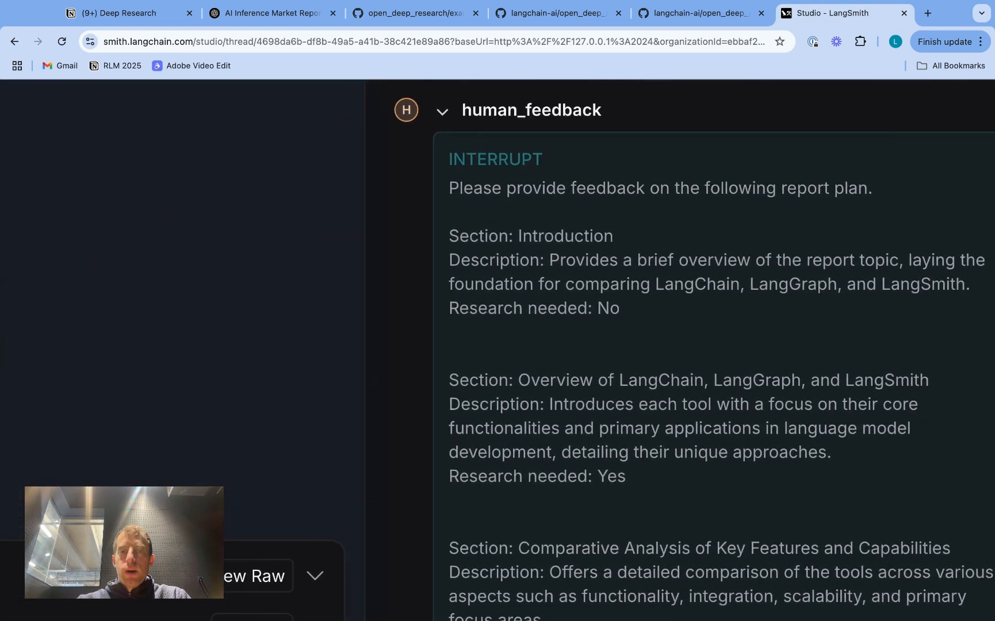
scroll(594, 107, up, 1)
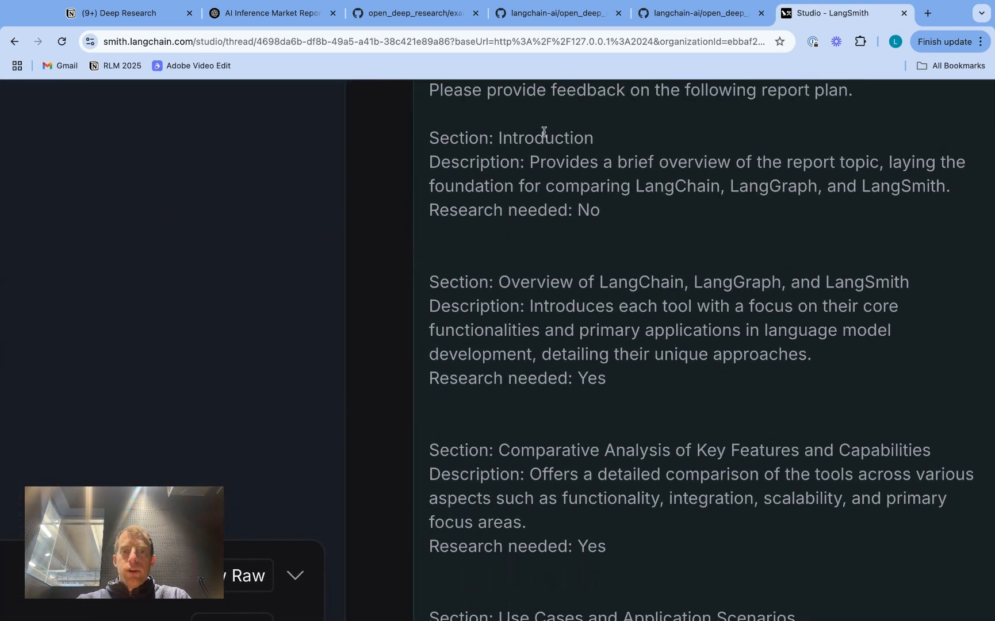
scroll(543, 133, down, 2)
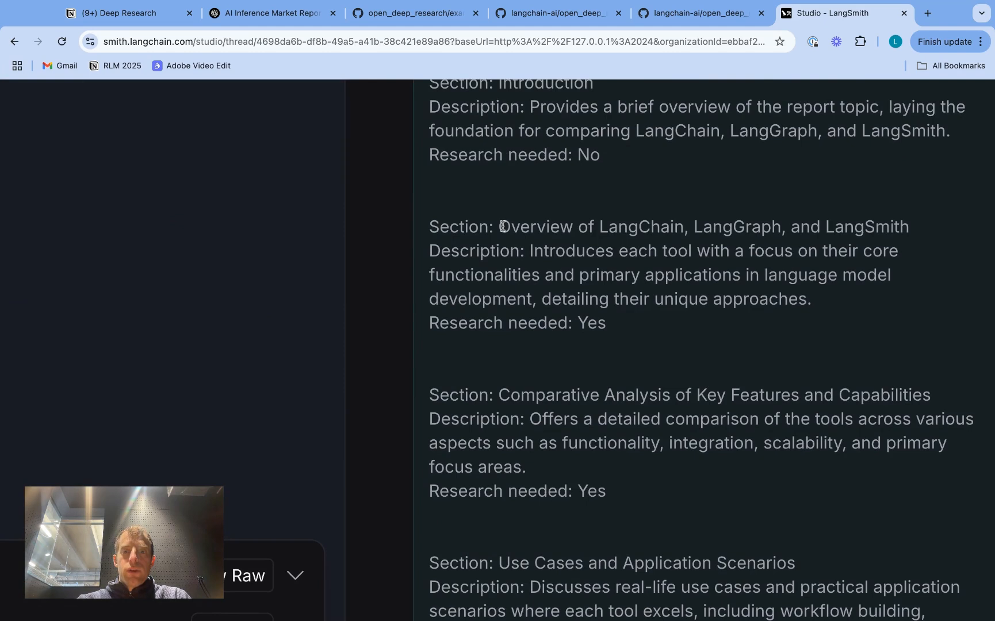
- Review the report plan's overview and technical sections and start answering the plan-fits question
drag(502, 226, 505, 323)
scroll(505, 323, down, 1)
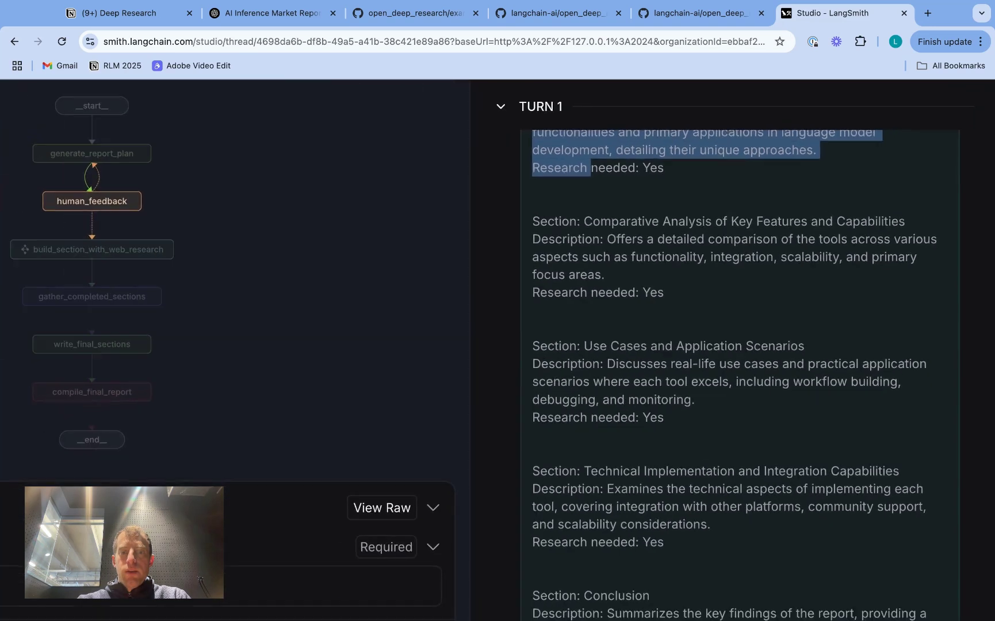
click(613, 359)
scroll(613, 359, down, 4)
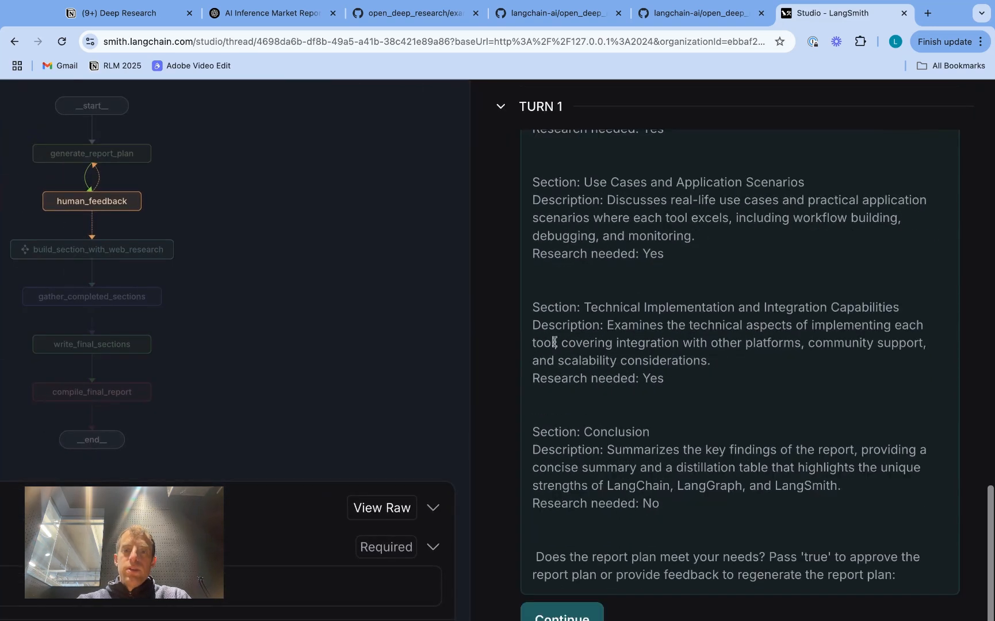
drag(533, 324, 533, 323)
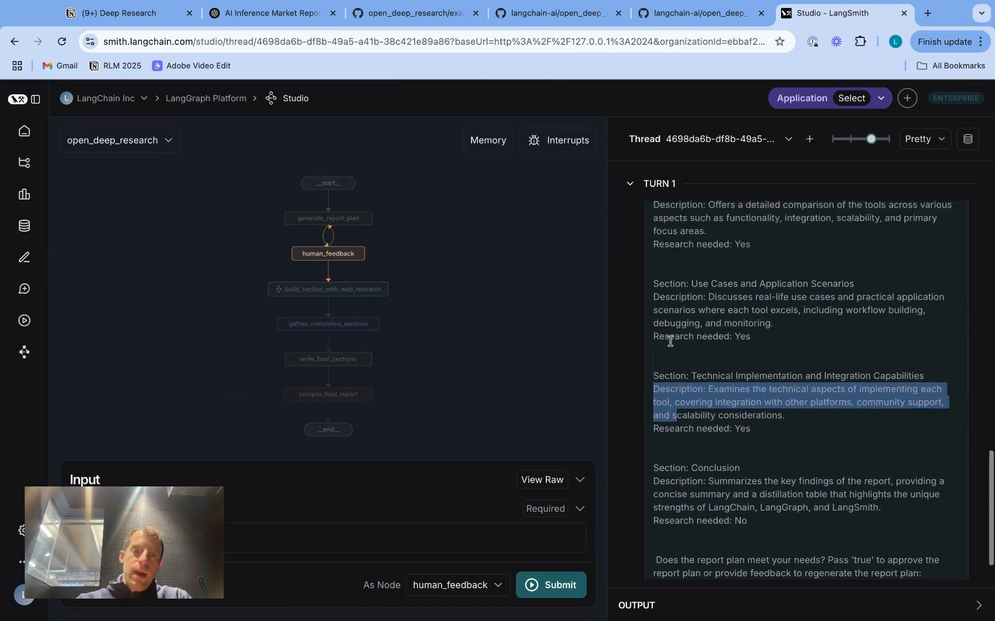
scroll(793, 349, up, 10)
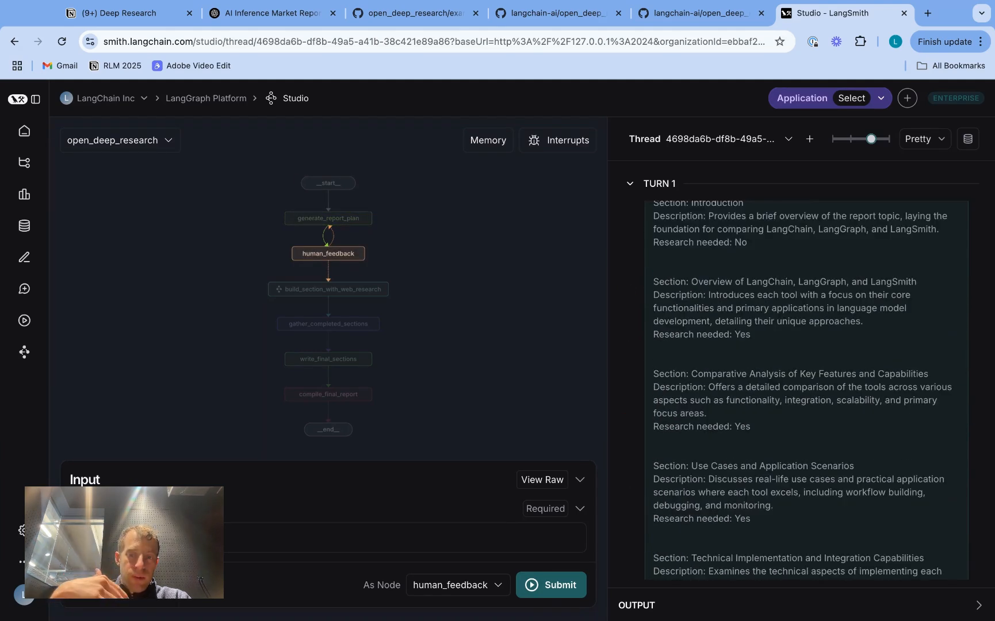
scroll(800, 388, down, 1)
scroll(800, 388, down, 3)
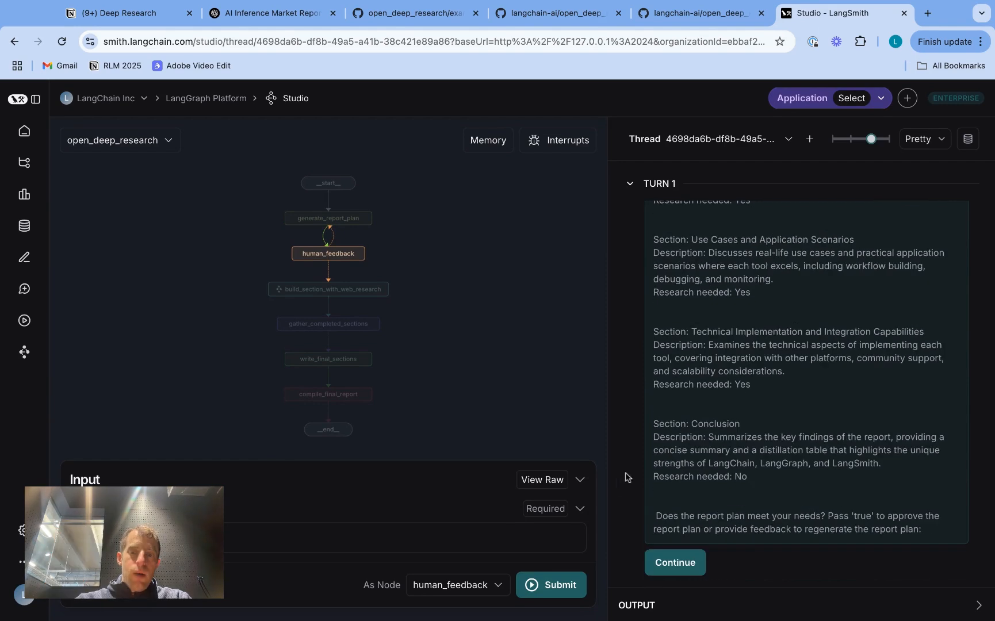
drag(657, 517, 816, 517)
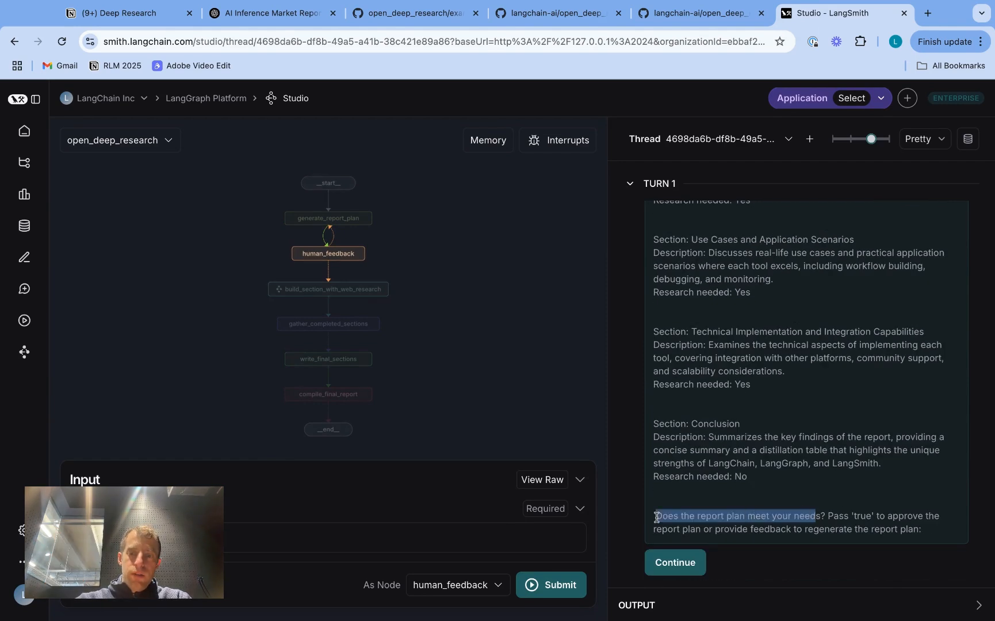
click(674, 562)
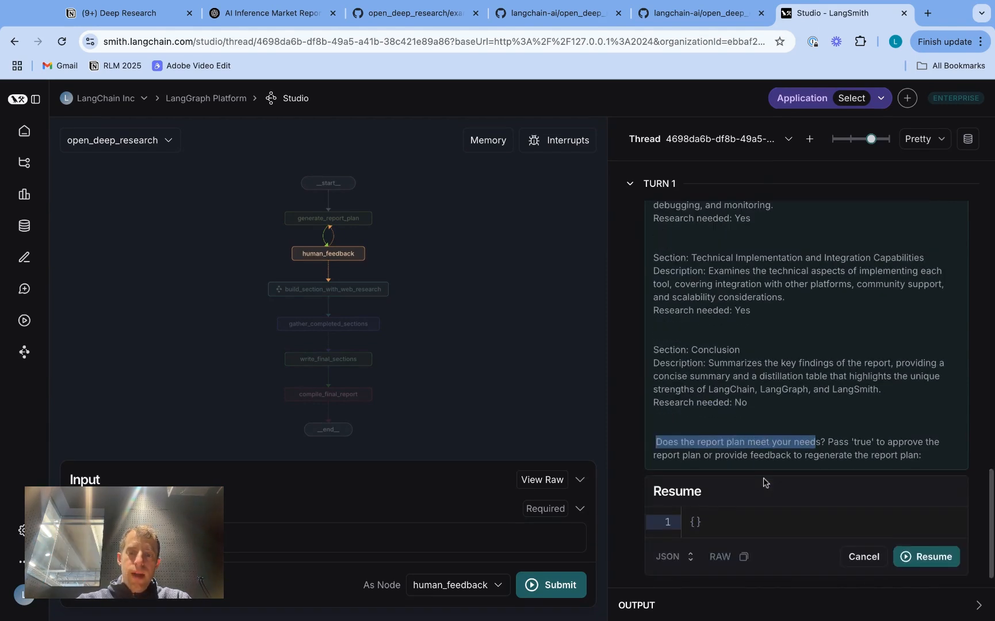
- Resume with feedback asking for separate LangChain, LangGraph and LangSmith sections
click(725, 520)
key(BackSpace)
key(BackSpace)
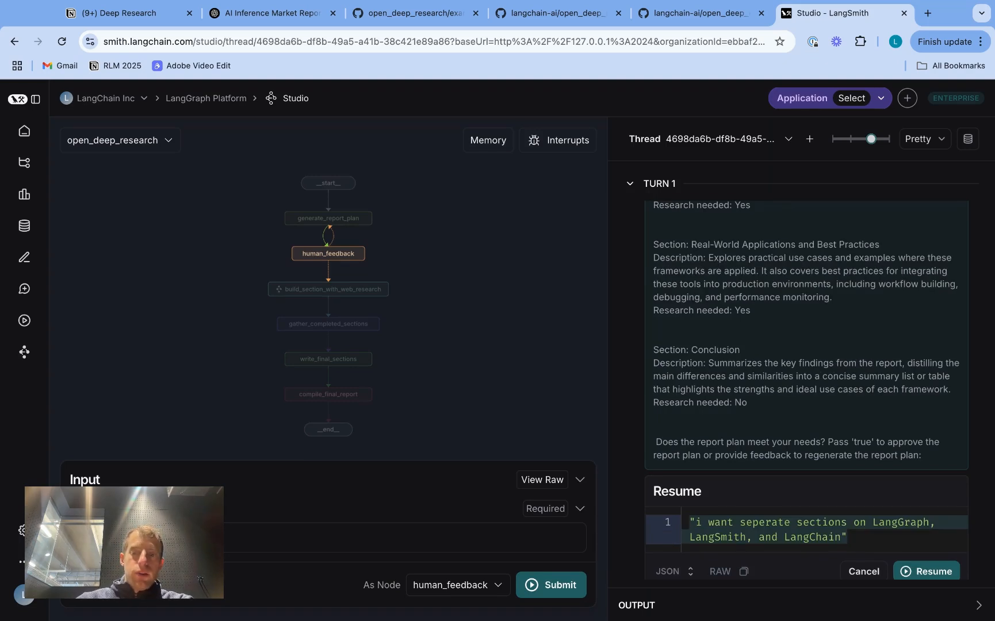
click(907, 523)
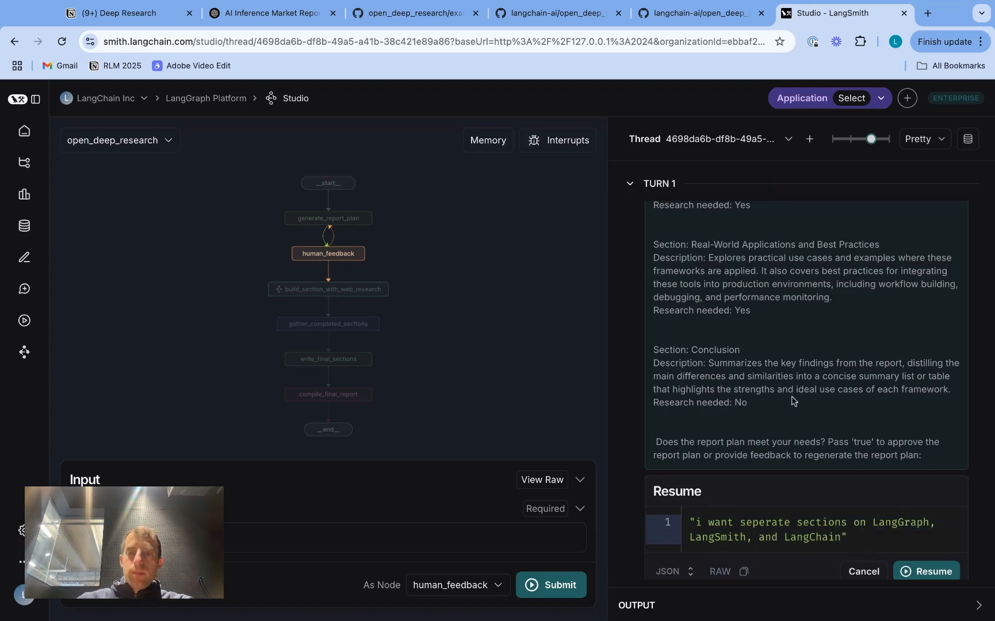
scroll(791, 397, up, 5)
scroll(777, 373, up, 3)
scroll(709, 385, up, 2)
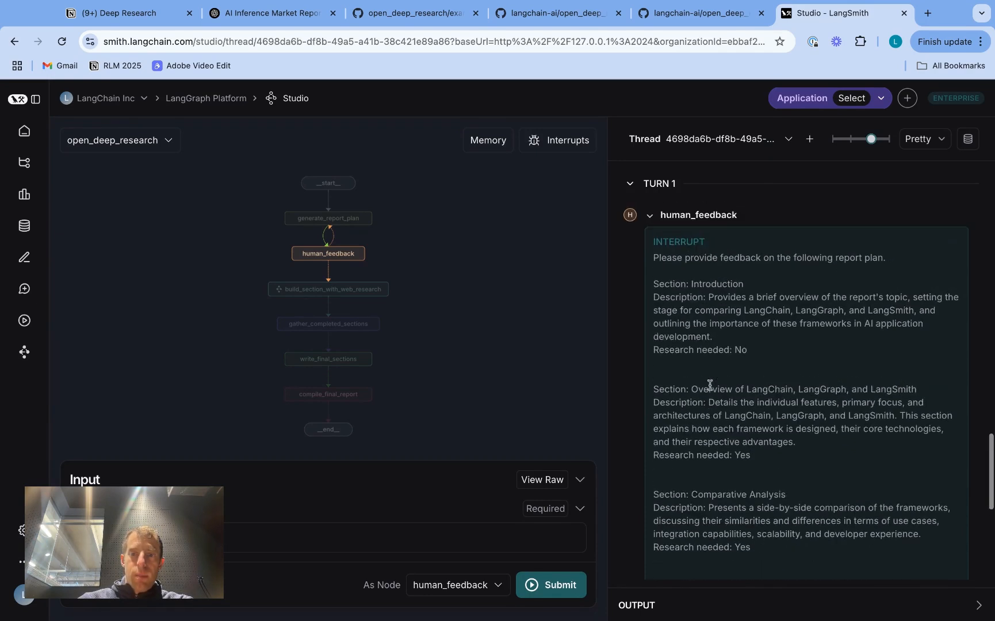
scroll(709, 386, down, 5)
scroll(709, 385, down, 3)
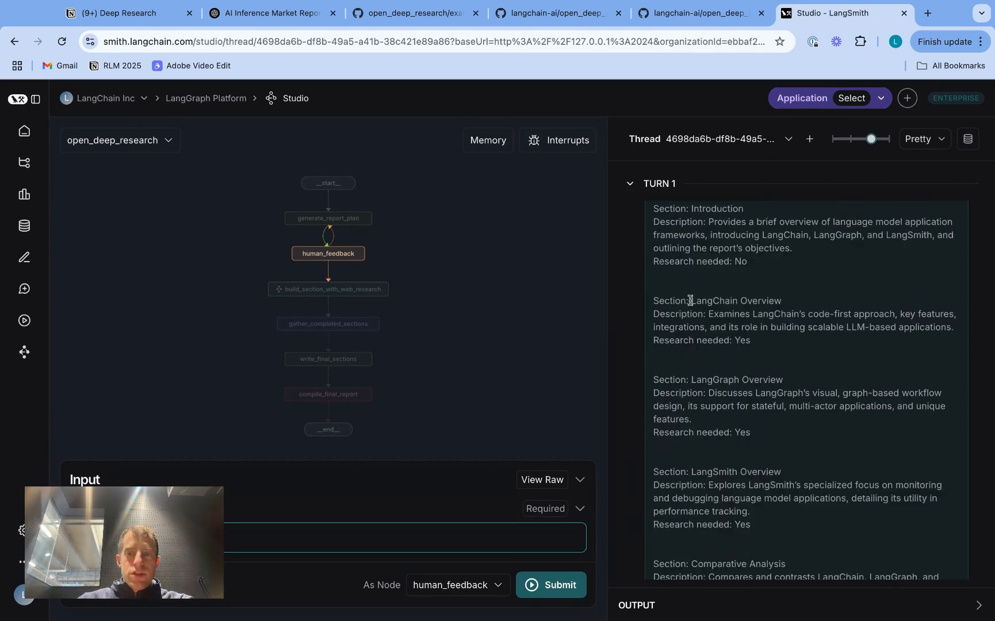
- Check the three overview headings in the revised plan and resume the run with approval 'true'
drag(690, 300, 703, 313)
click(695, 377)
drag(695, 377, 703, 391)
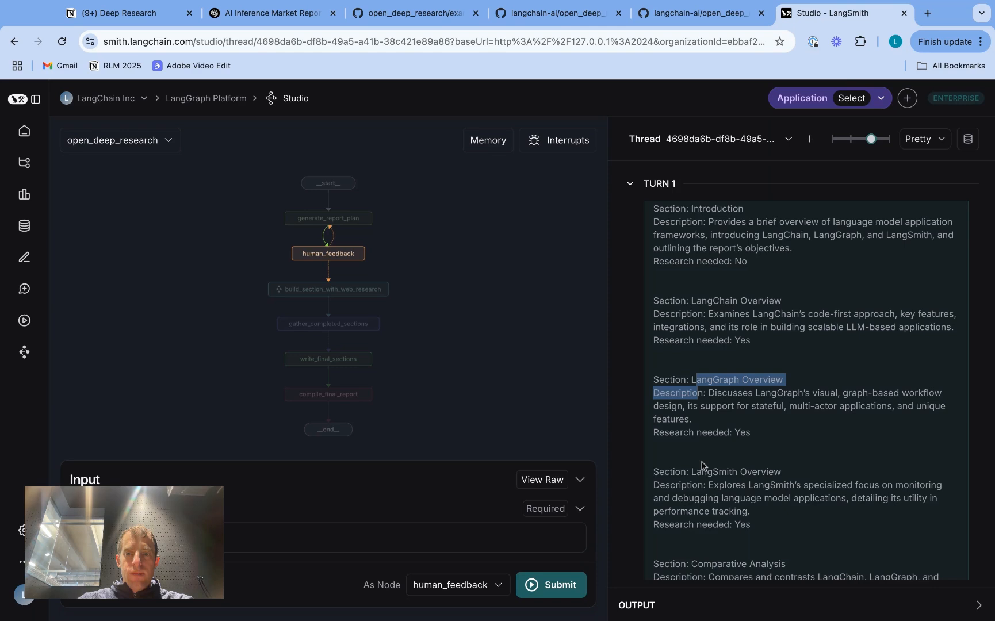
drag(652, 458, 703, 472)
scroll(705, 450, down, 3)
scroll(705, 450, down, 5)
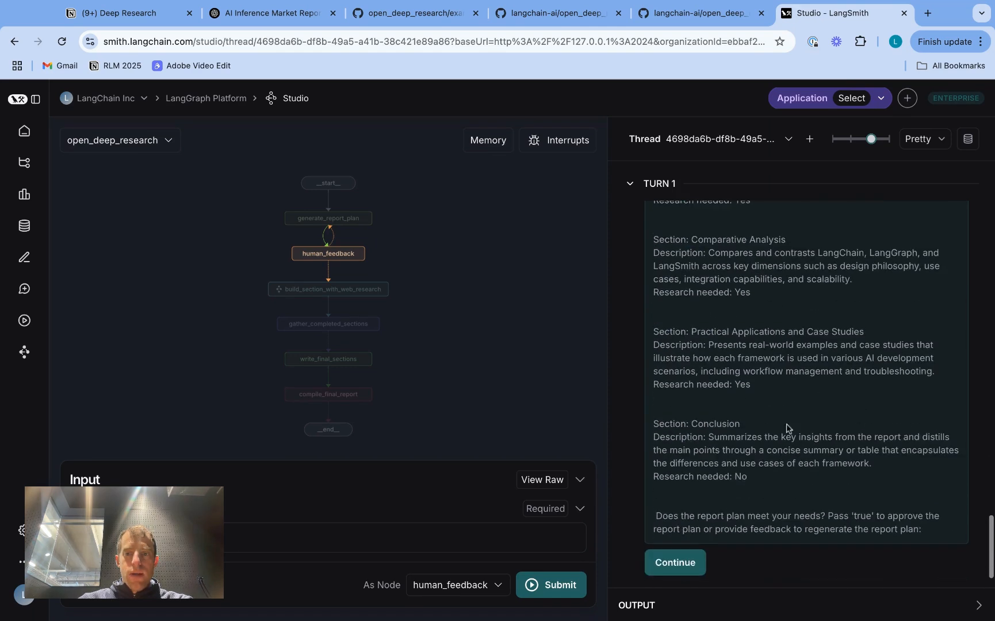
scroll(729, 494, down, 3)
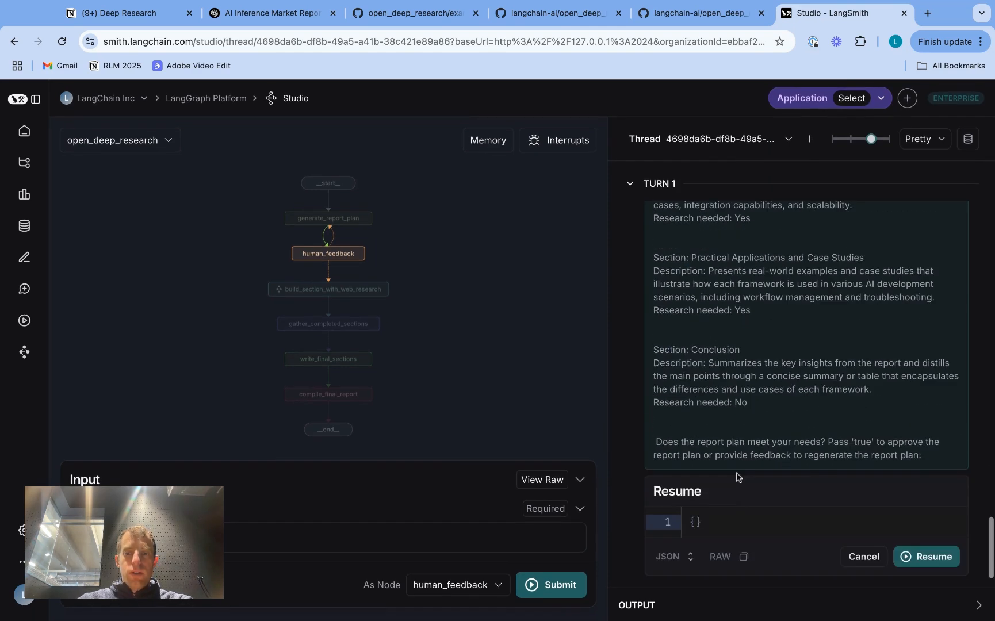
click(730, 532)
text(r)
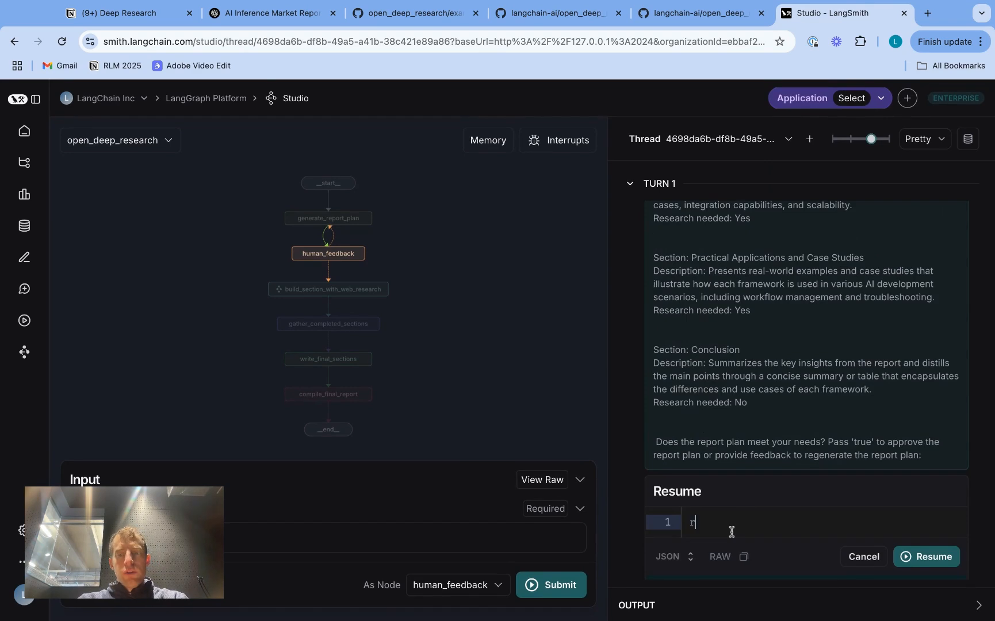
text(true)
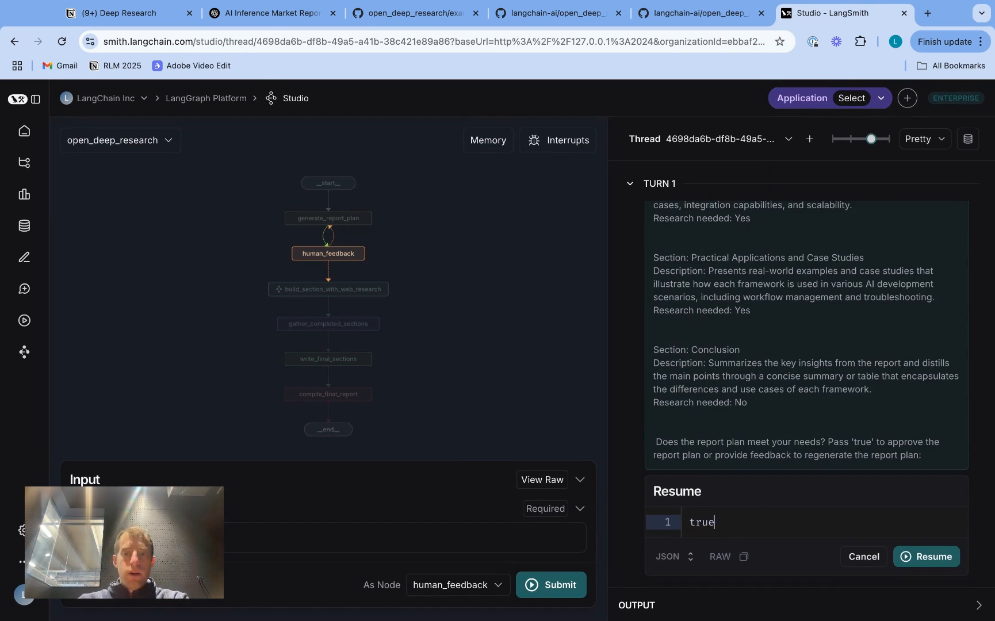
click(926, 557)
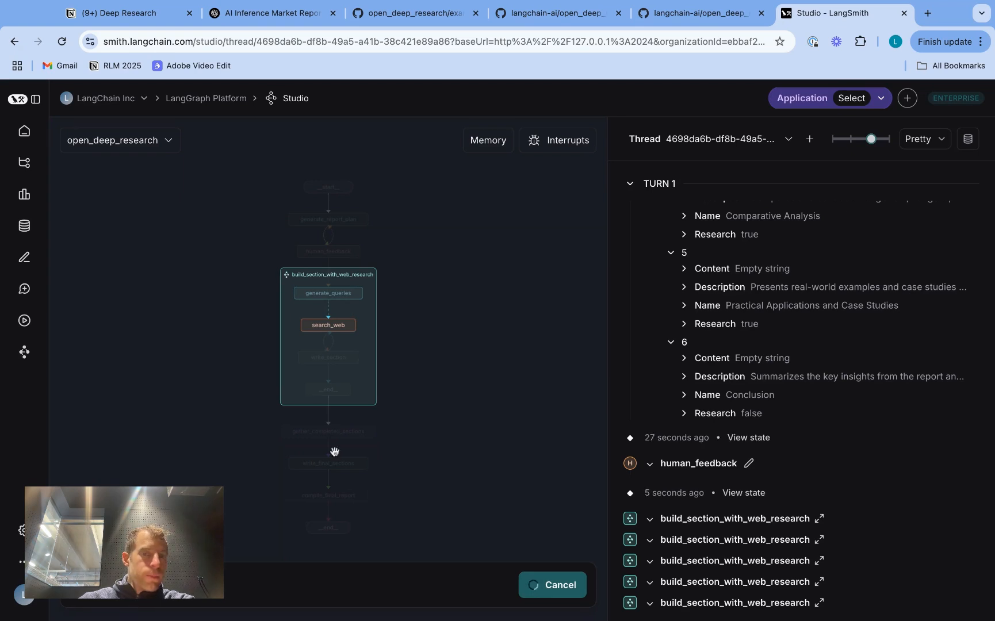
scroll(349, 325, up, 5)
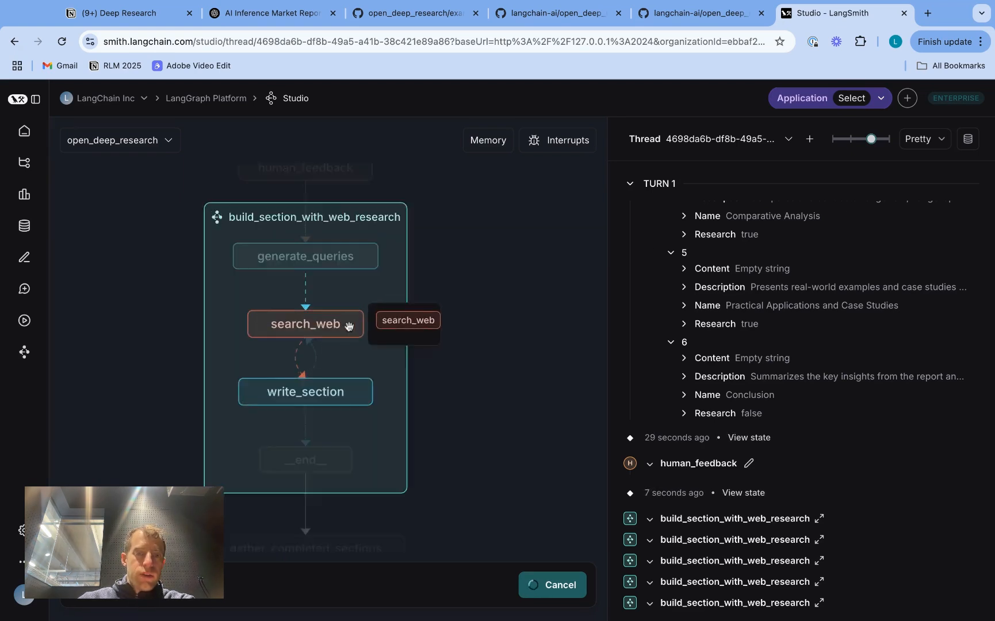
scroll(350, 325, up, 3)
scroll(349, 325, down, 4)
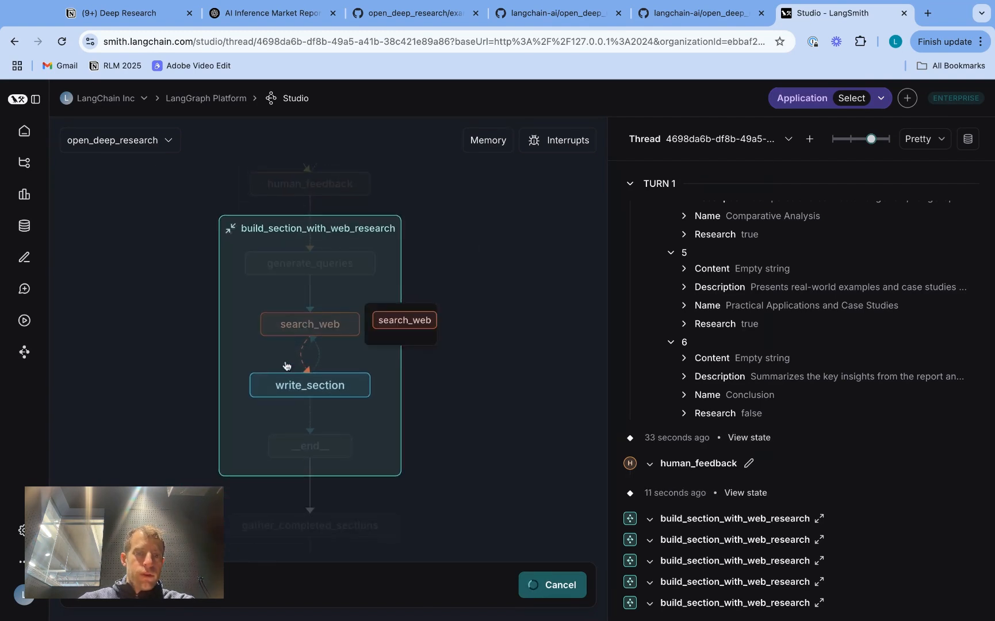
mouse_move(328, 394)
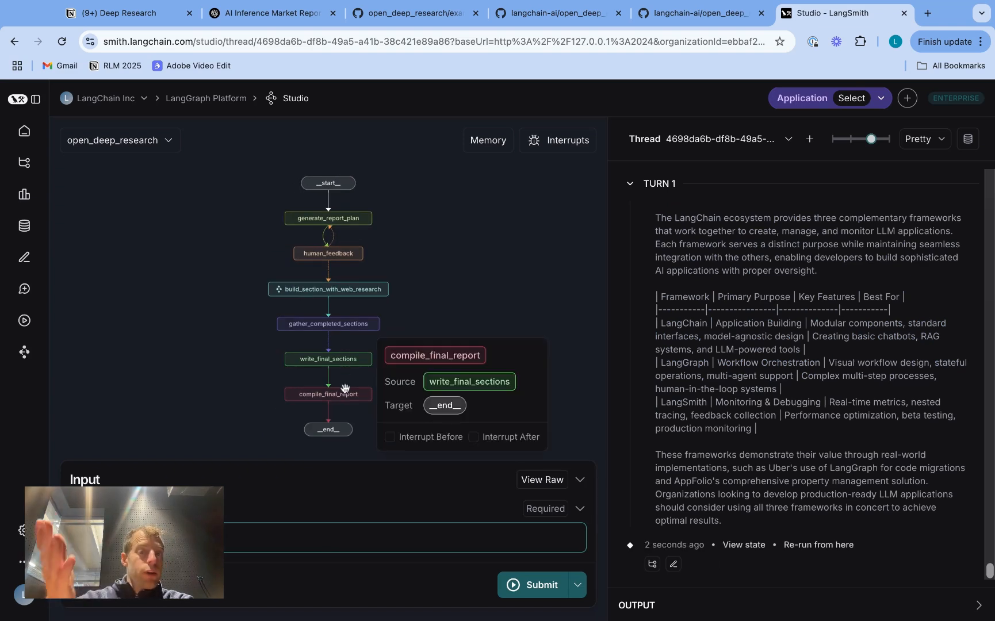
scroll(730, 446, up, 5)
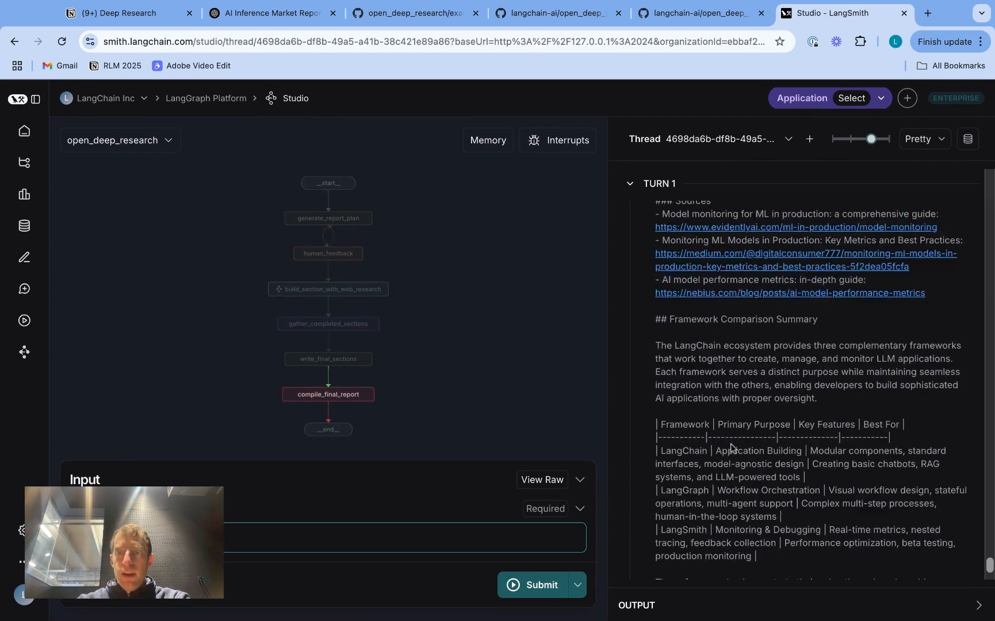
scroll(731, 447, up, 5)
scroll(730, 444, up, 8)
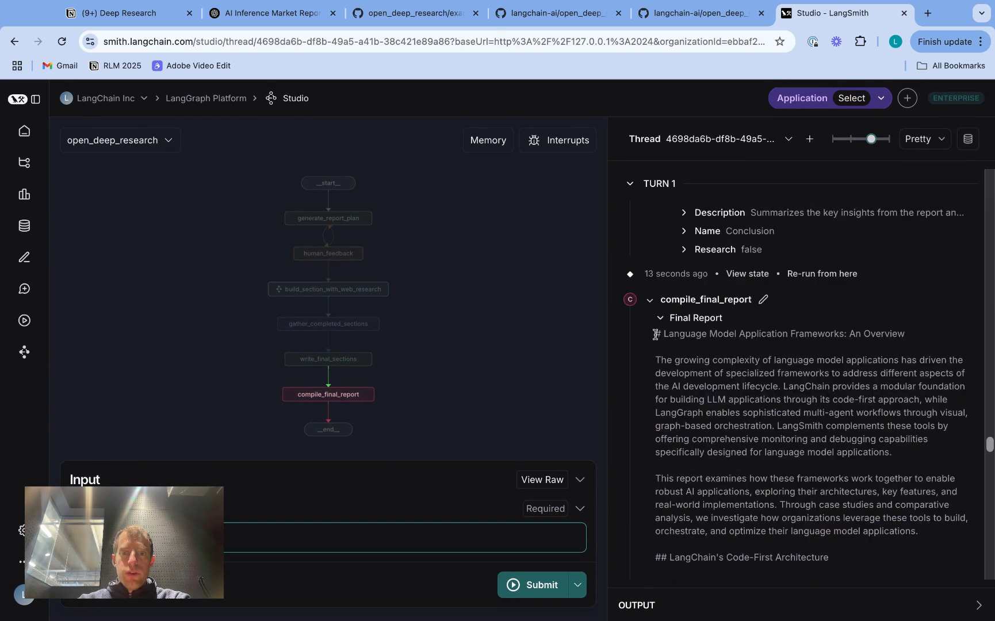
drag(668, 326, 654, 334)
scroll(655, 334, down, 3)
drag(655, 288, 824, 388)
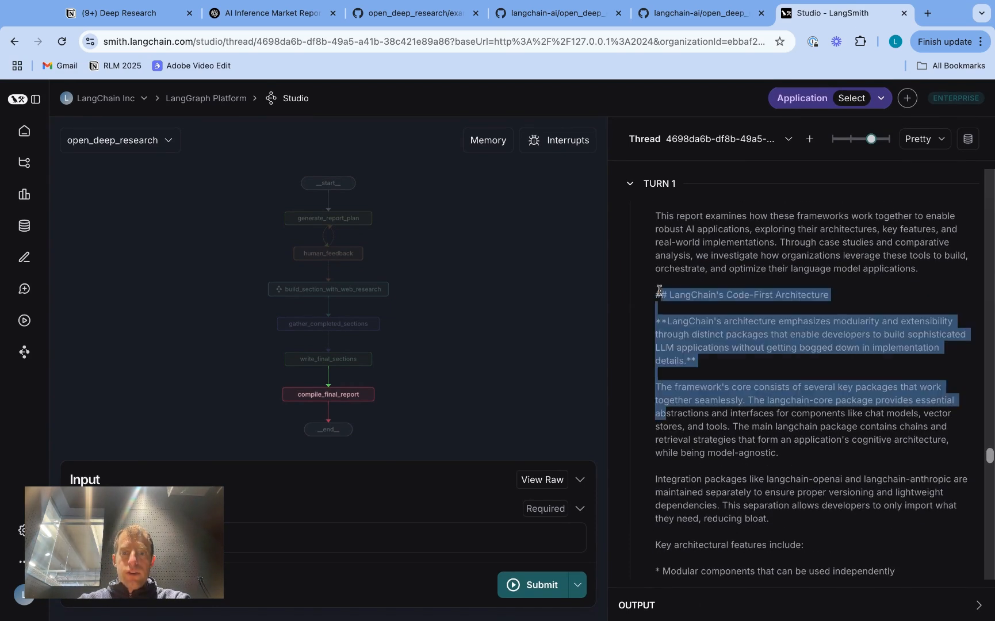
scroll(655, 335, down, 8)
scroll(654, 335, down, 3)
scroll(809, 388, down, 2)
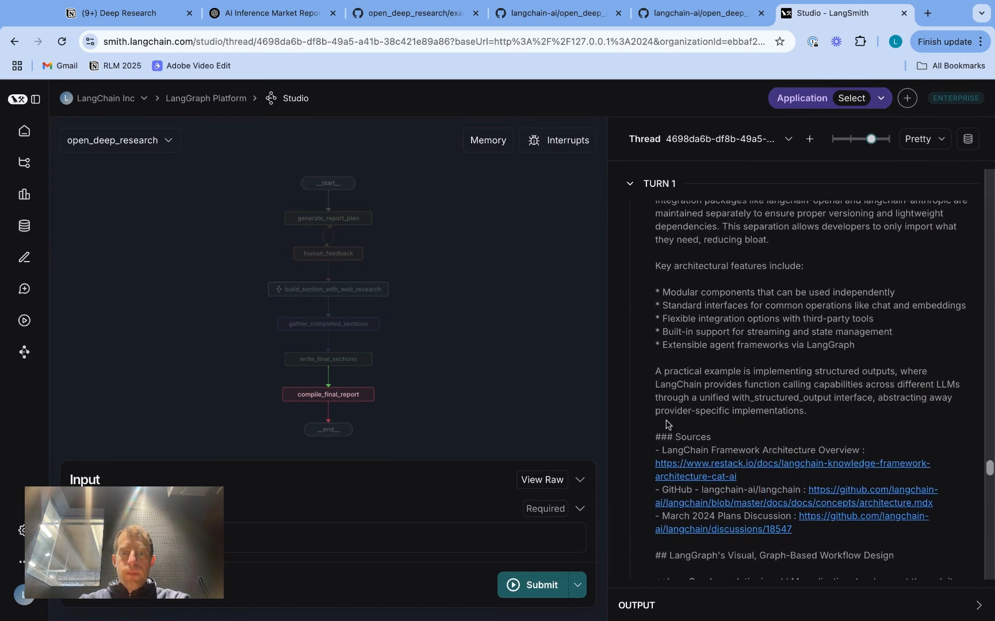
- Read through the report's sources, framework comparison table and concluding paragraph
drag(665, 422, 856, 528)
scroll(777, 427, down, 2)
scroll(777, 427, down, 10)
drag(909, 296, 657, 297)
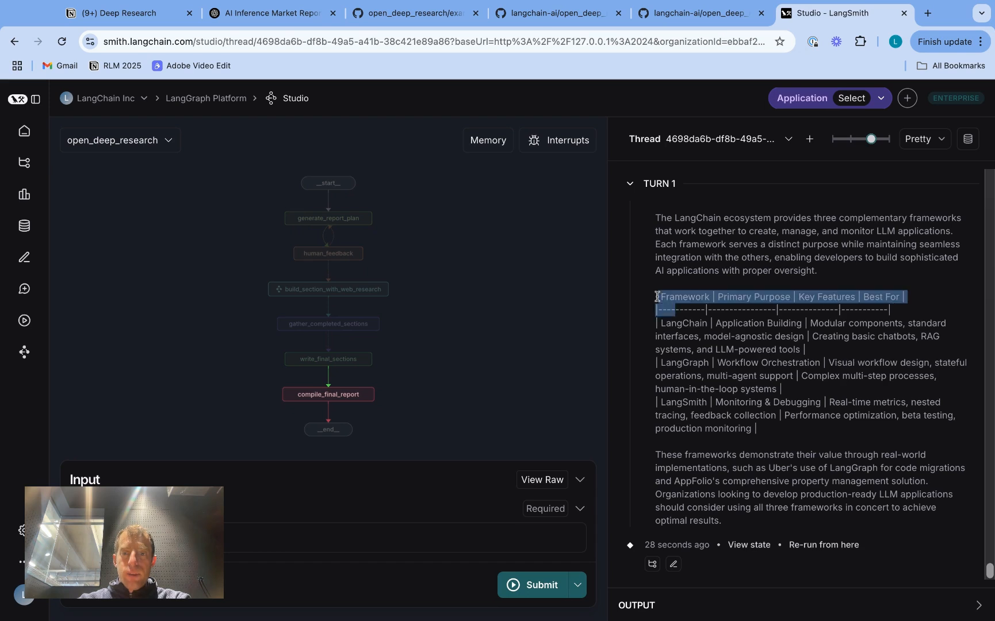
key(shift+Down)
key(shift+Down)
key(shift+Down)
drag(676, 454, 696, 508)
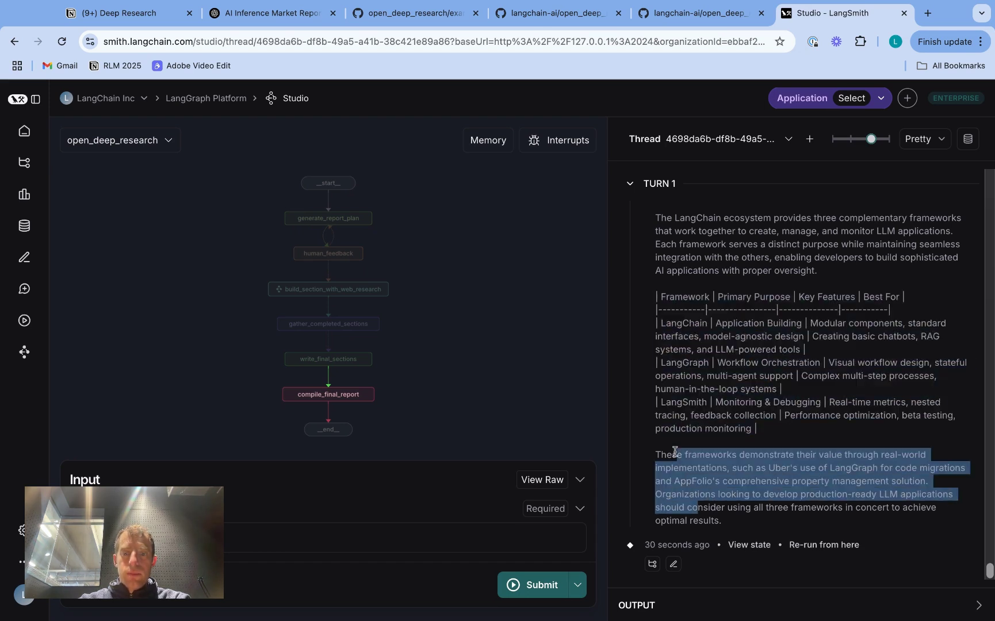
- View the run's trace in LangSmith, then go back to the Deep Research notes in Notion
click(652, 563)
scroll(225, 278, down, 3)
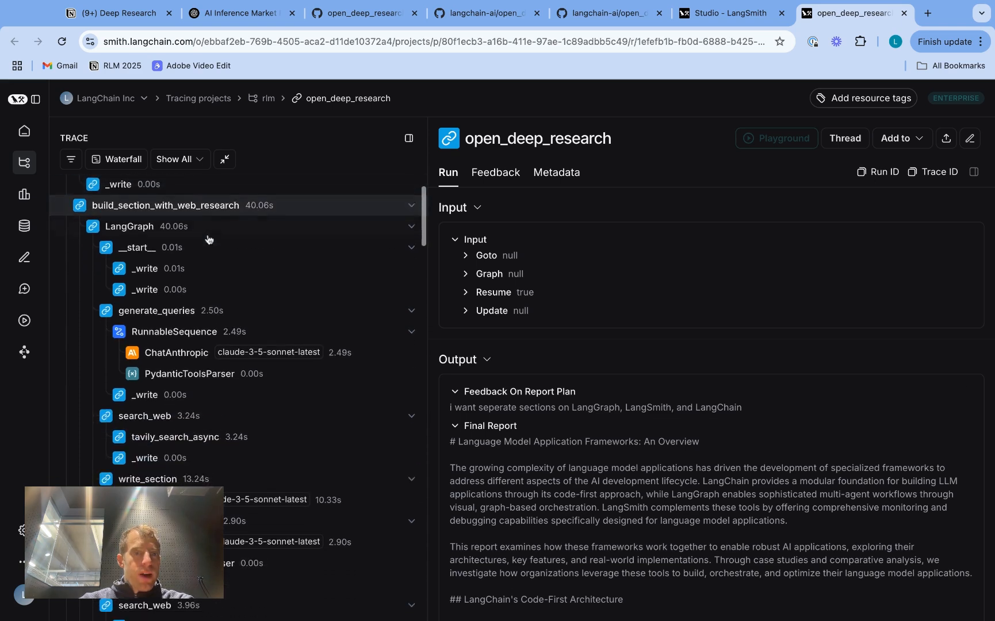
scroll(225, 278, down, 2)
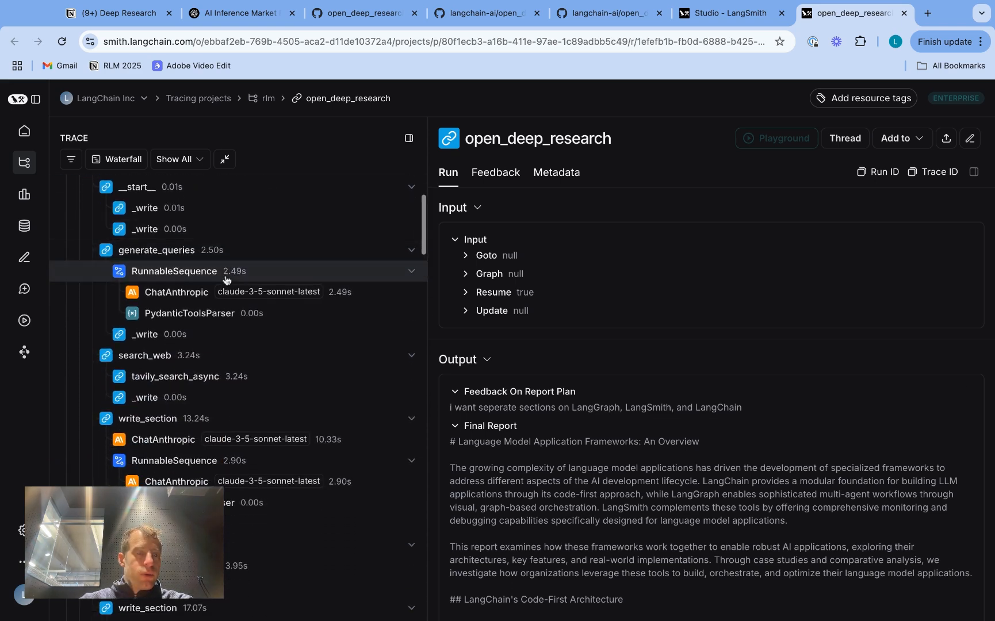
scroll(232, 318, down, 3)
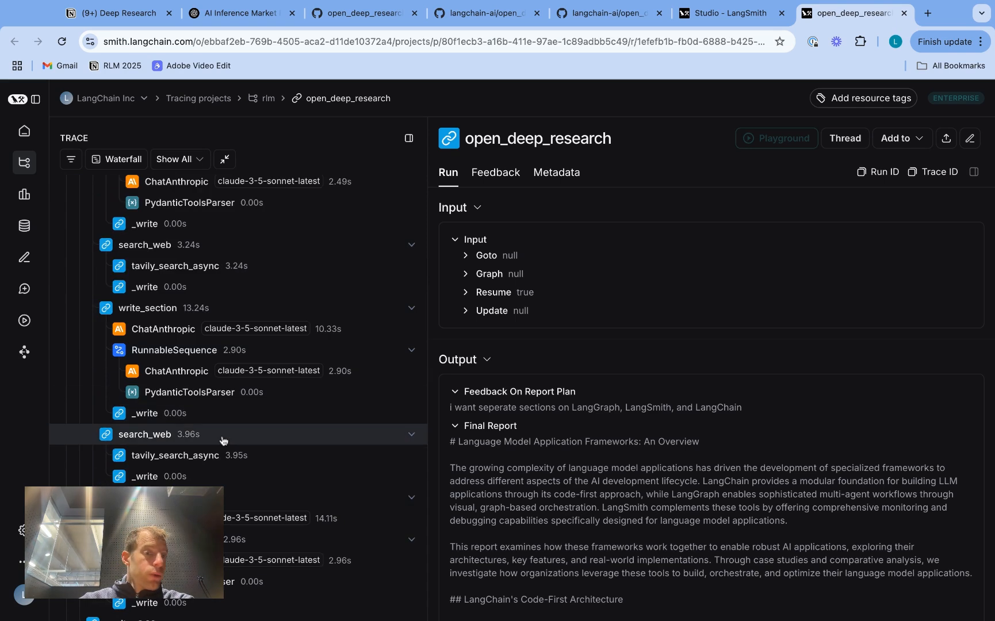
scroll(219, 460, up, 4)
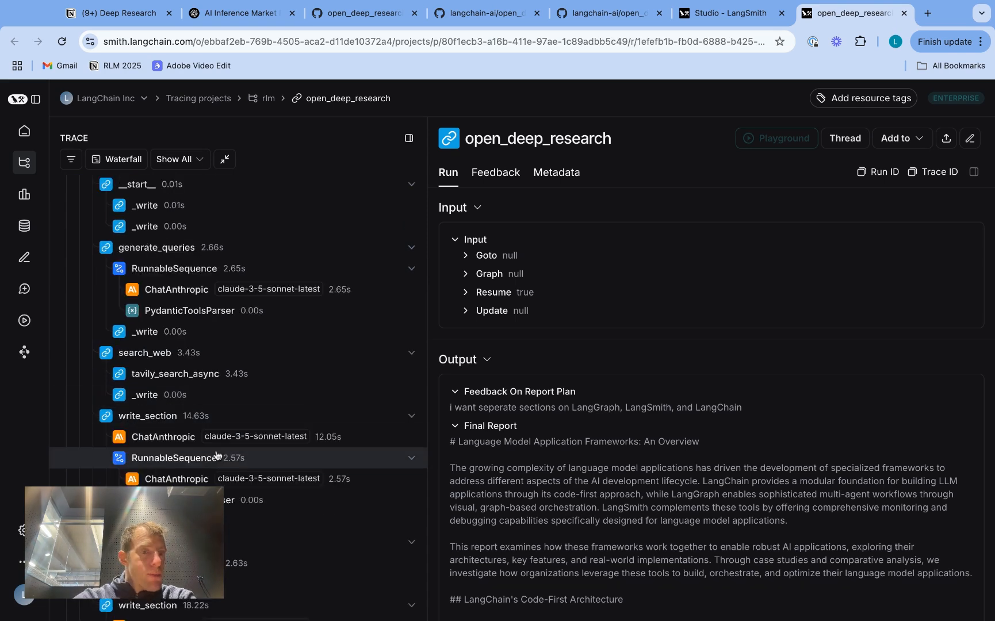
scroll(216, 455, up, 5)
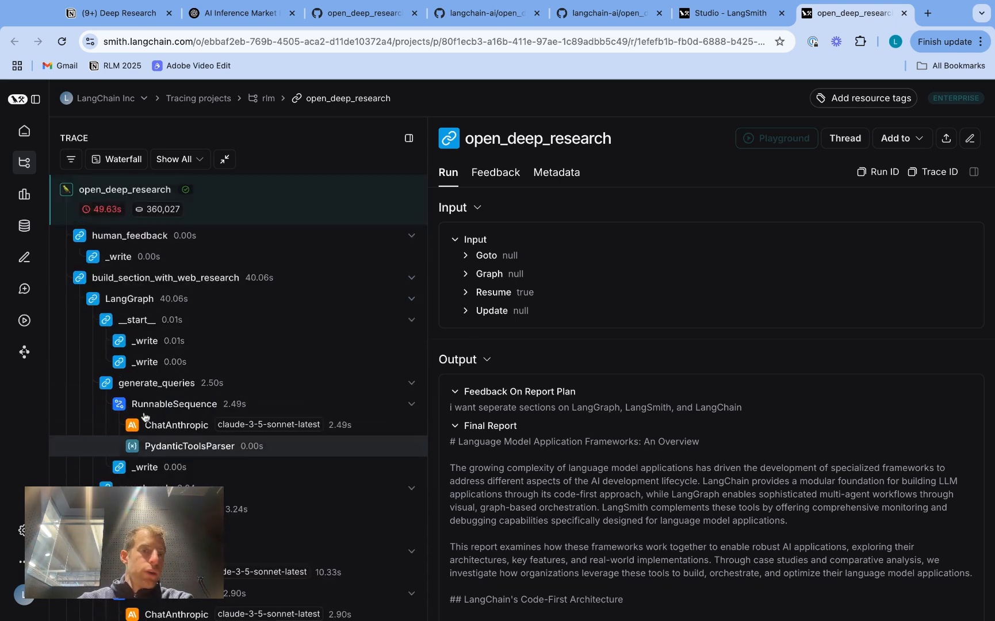
key(ctrl+1)
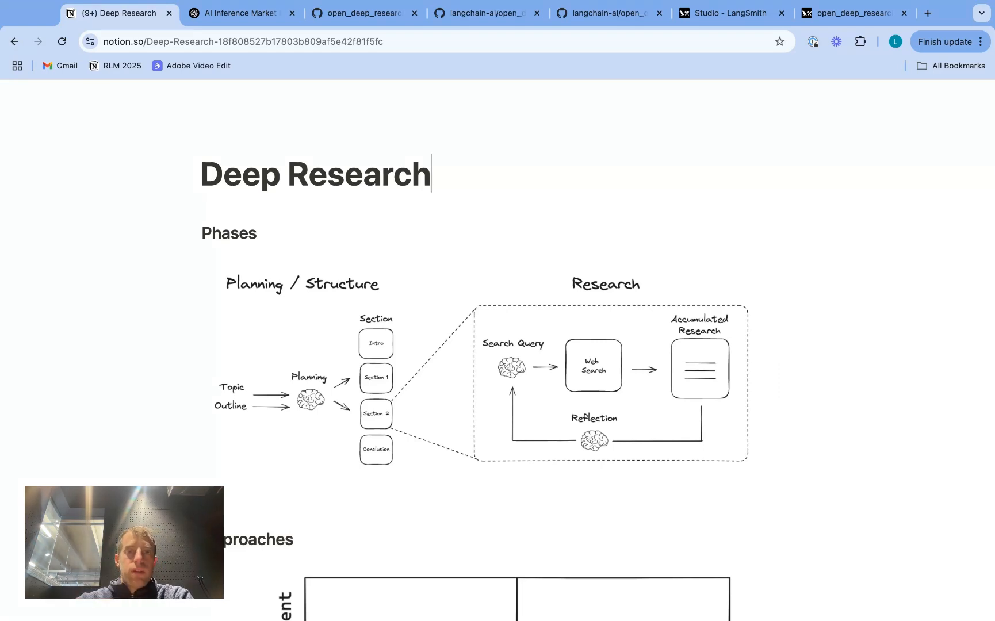
- Zoom the Notion page in so the Phases diagram of planning and research fills the view
key(ctrl+plus)
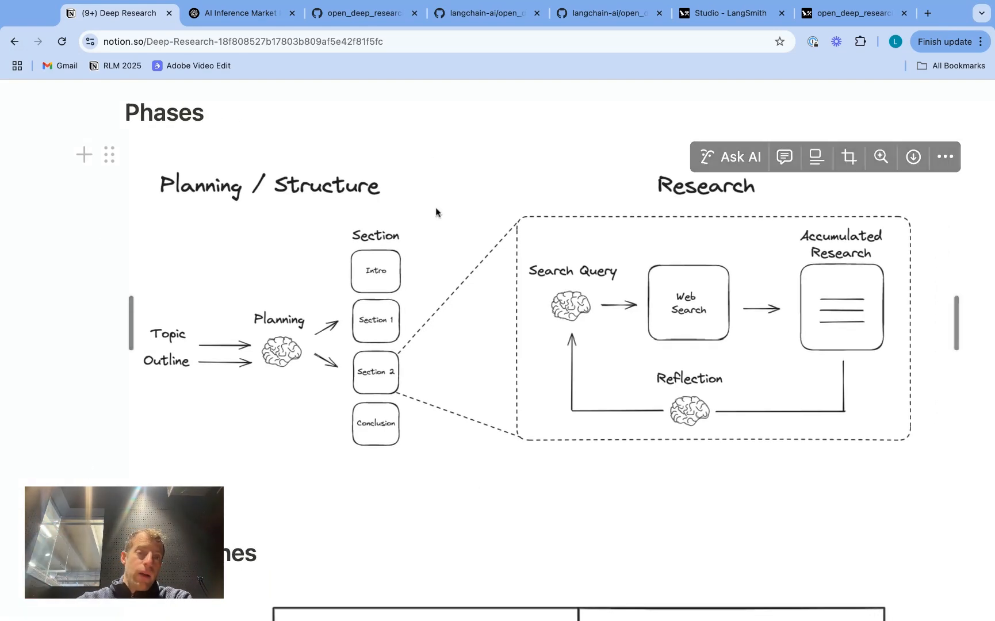
mouse_move(544, 295)
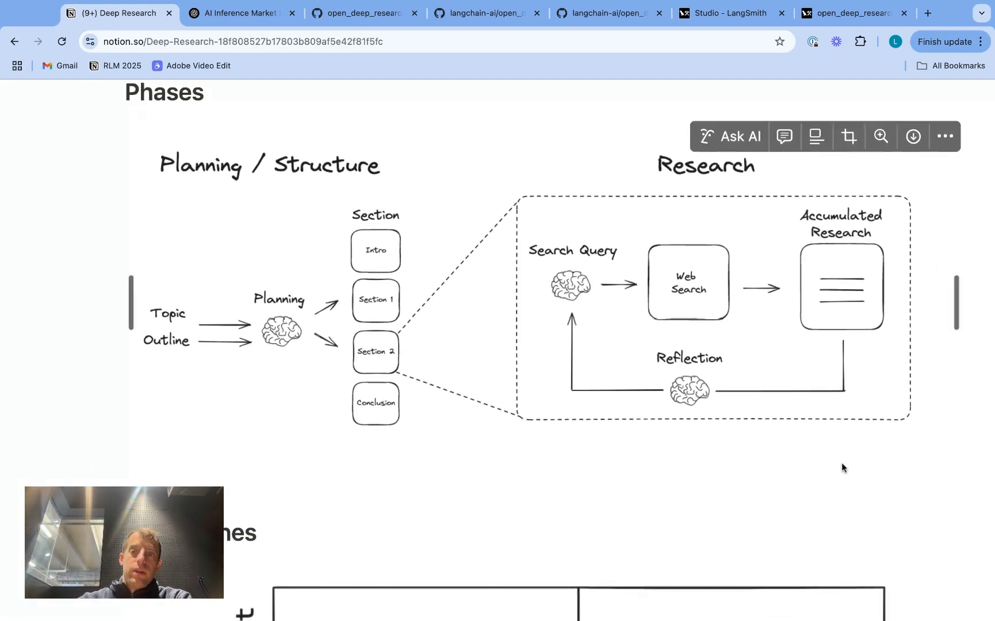
scroll(777, 465, up, 1)
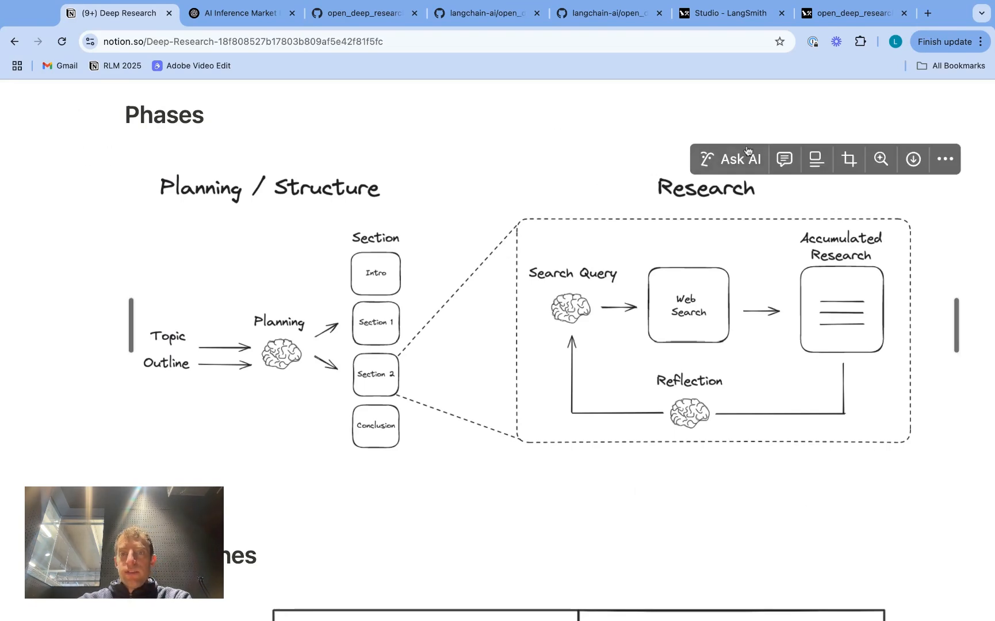
scroll(978, 489, down, 10)
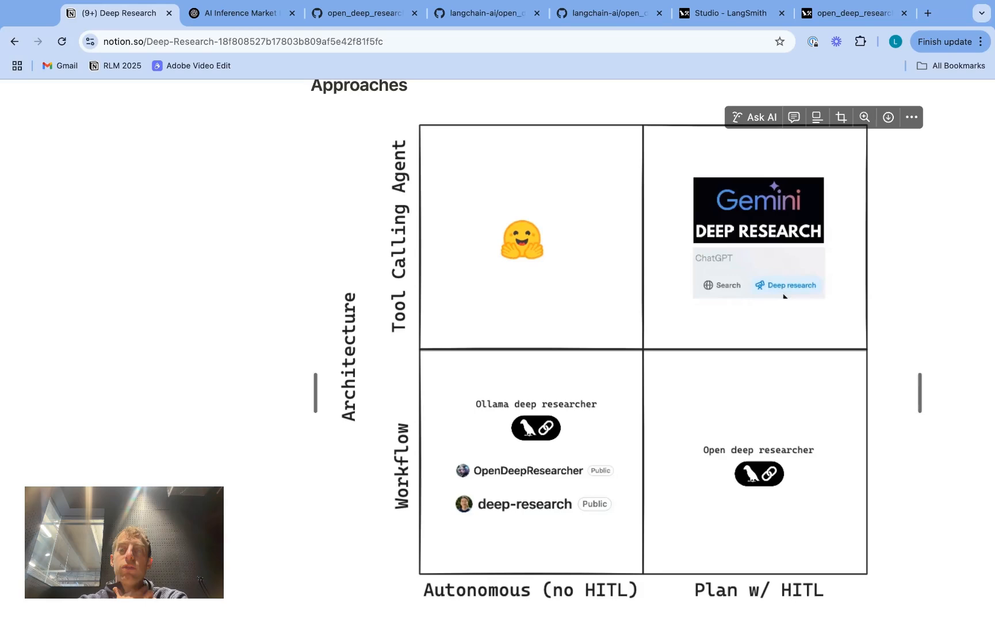
scroll(783, 295, down, 1)
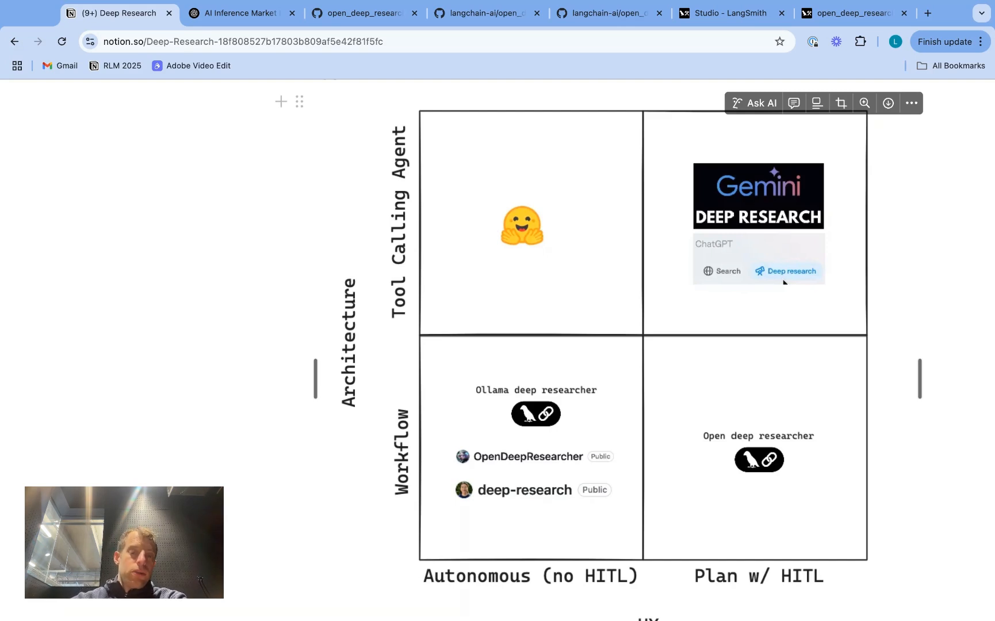
scroll(783, 282, down, 4)
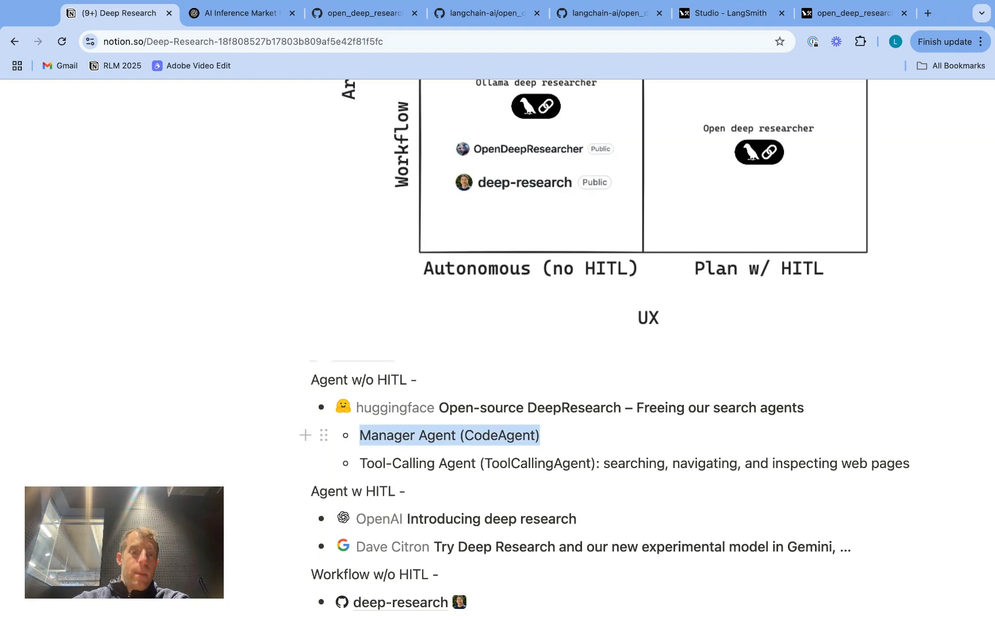
key(shift+Down)
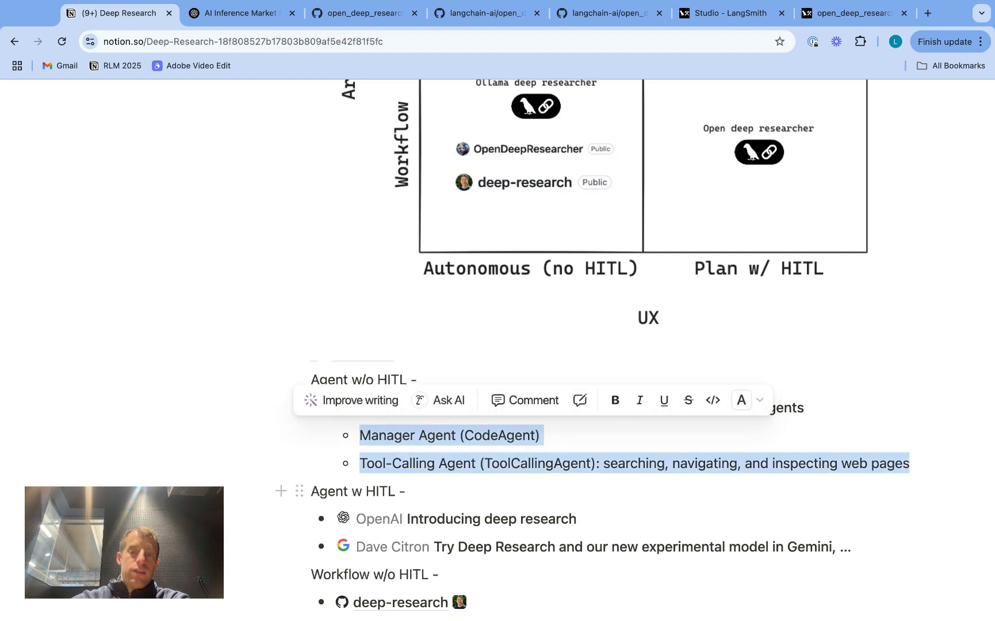
click(382, 470)
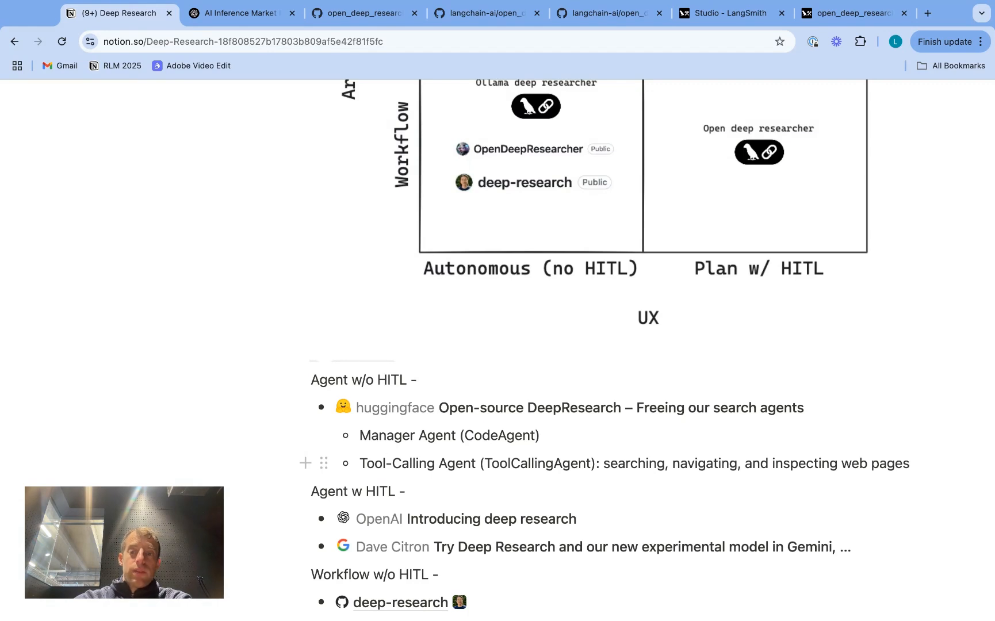
scroll(783, 321, up, 5)
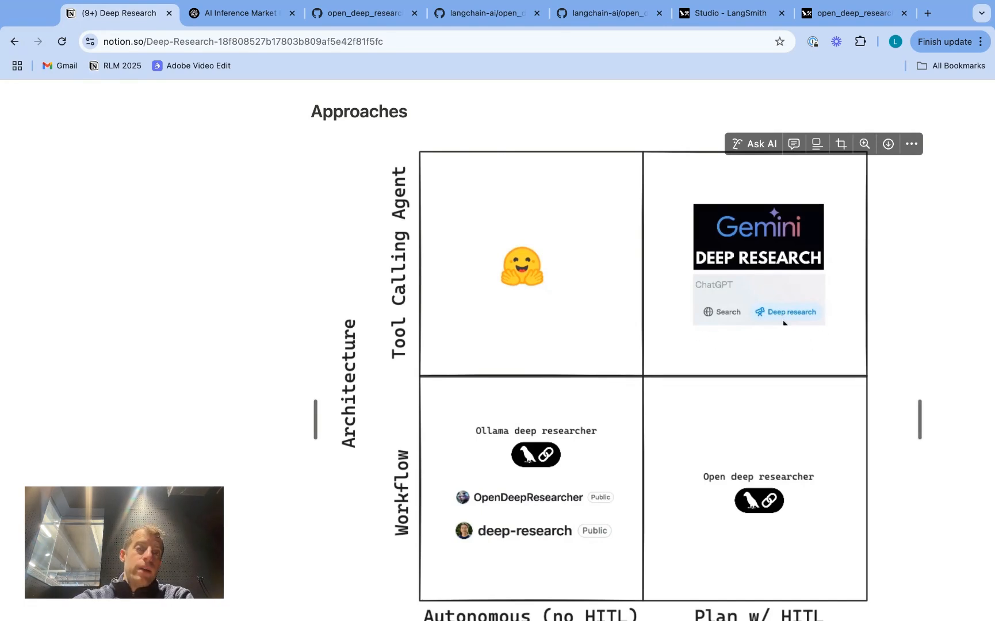
scroll(783, 322, down, 1)
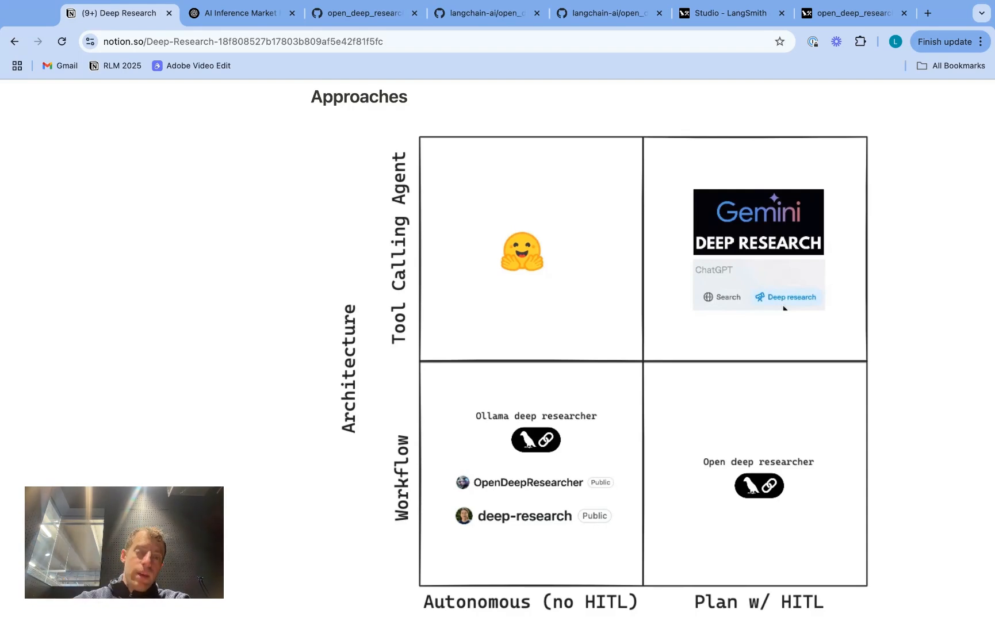
scroll(783, 308, down, 2)
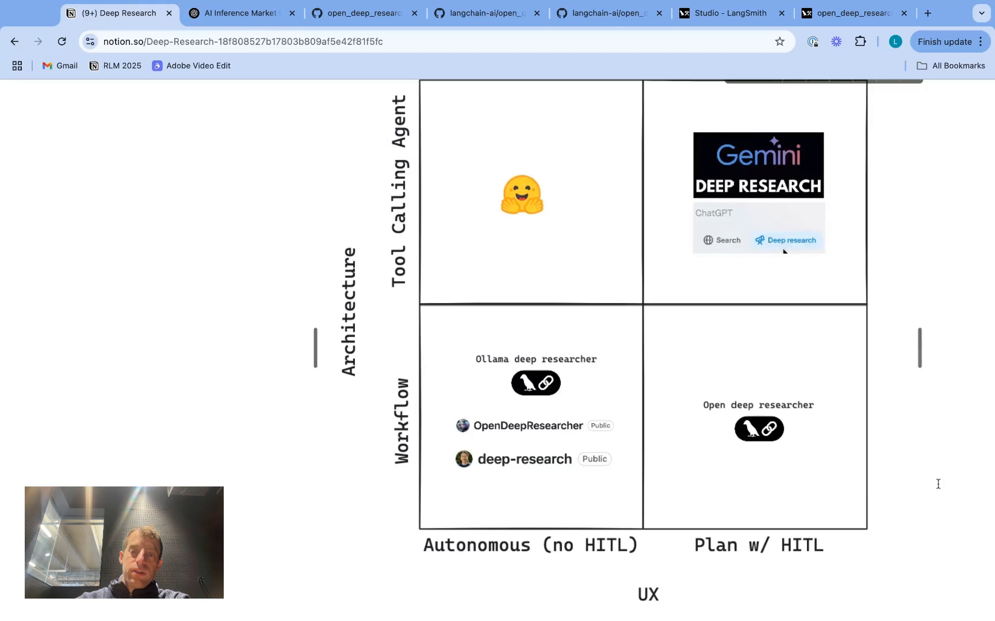
scroll(419, 351, down, 1)
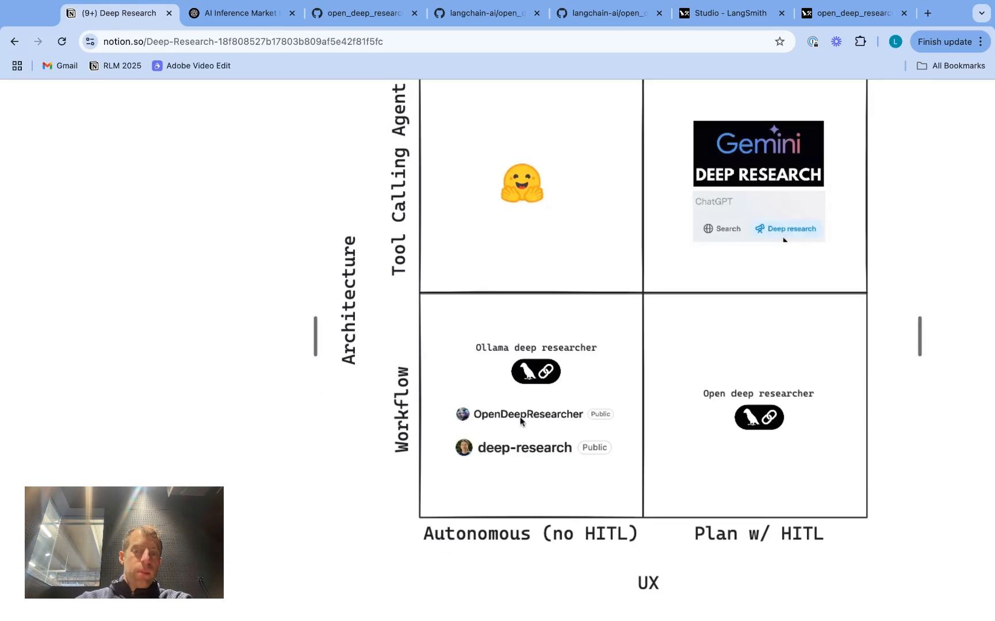
scroll(353, 471, down, 5)
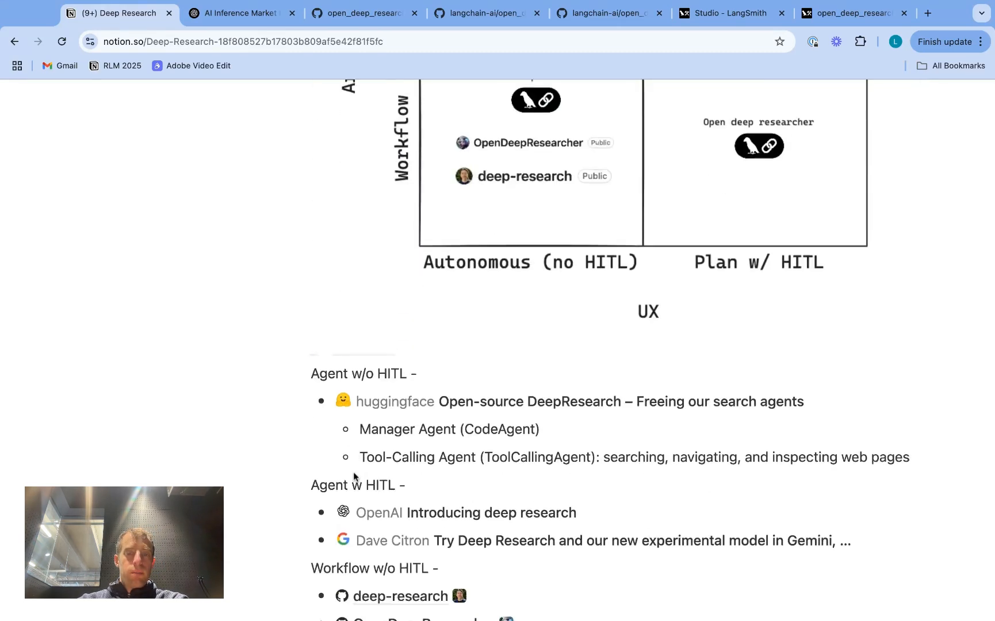
scroll(353, 471, down, 3)
- Browse the dzhng/deep-research repository flowchart, then switch to the Studio research graph
click(398, 408)
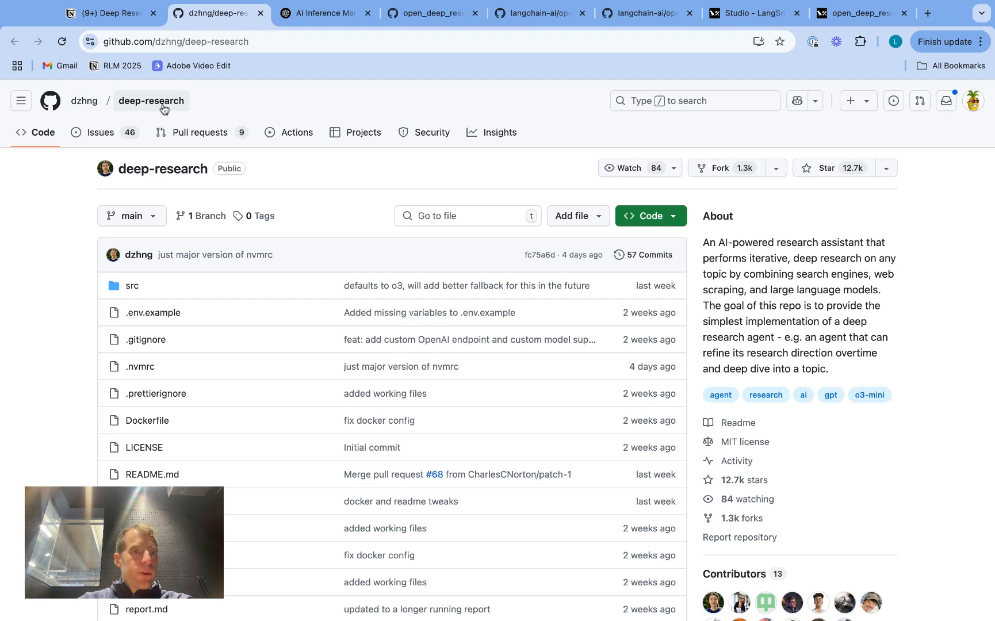
scroll(68, 251, down, 5)
scroll(69, 251, down, 6)
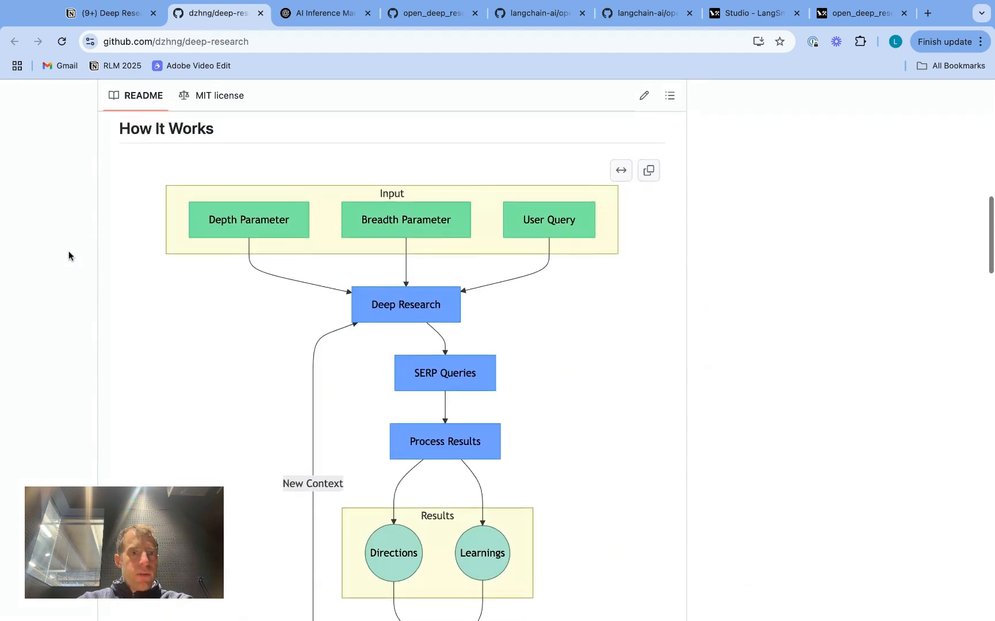
scroll(68, 251, down, 2)
scroll(68, 251, down, 3)
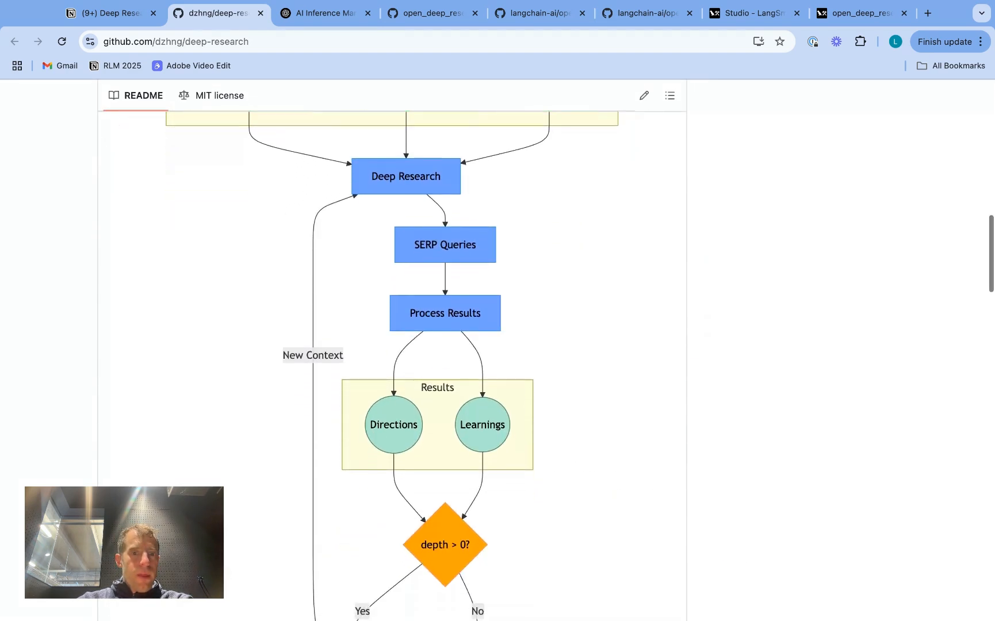
scroll(68, 251, down, 3)
scroll(69, 251, up, 3)
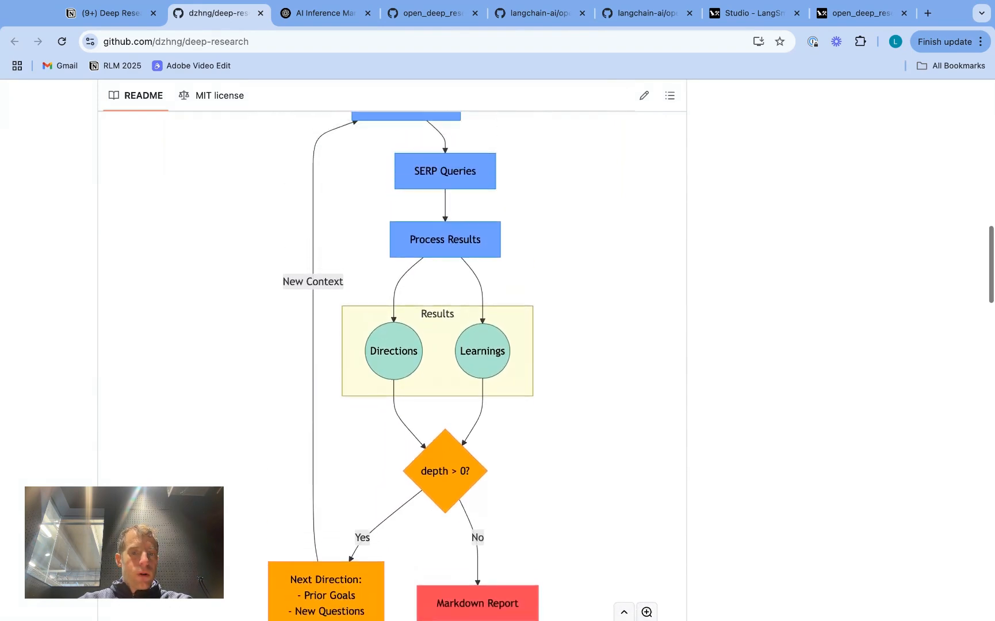
scroll(68, 251, up, 3)
scroll(68, 251, up, 1)
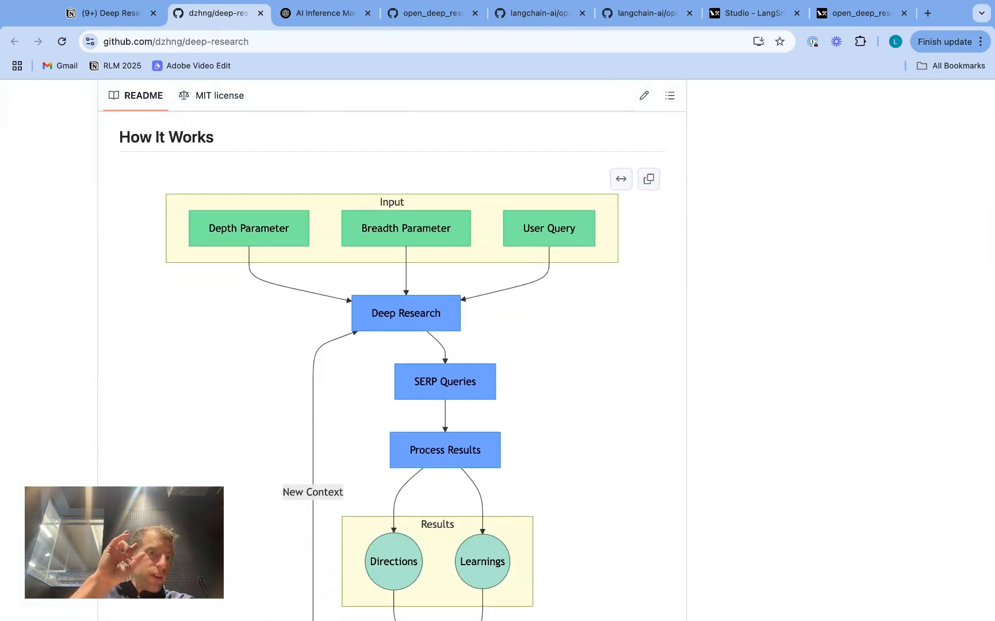
scroll(123, 272, down, 1)
scroll(123, 272, down, 3)
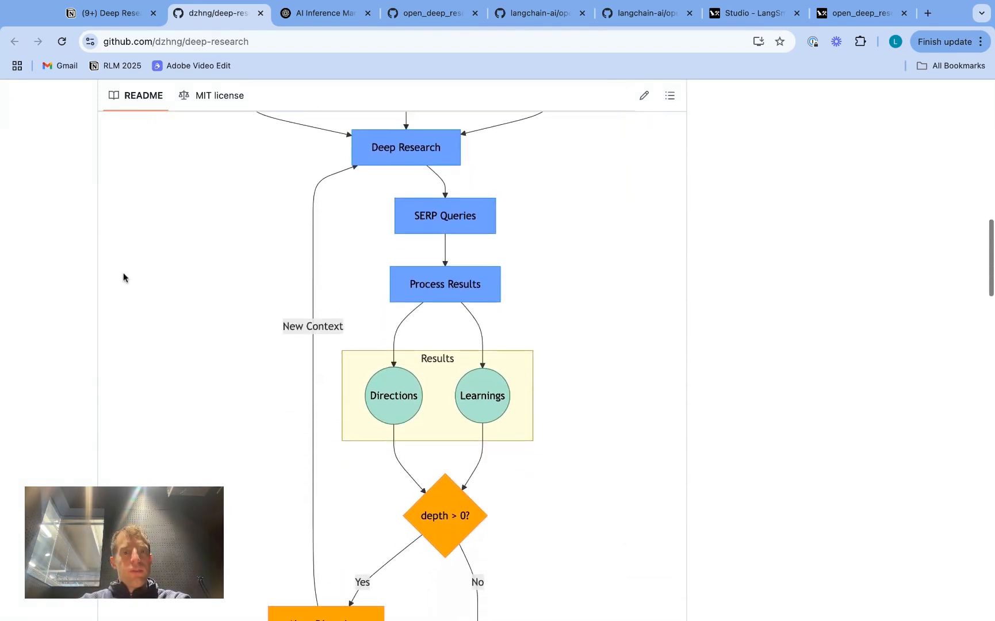
scroll(123, 272, down, 1)
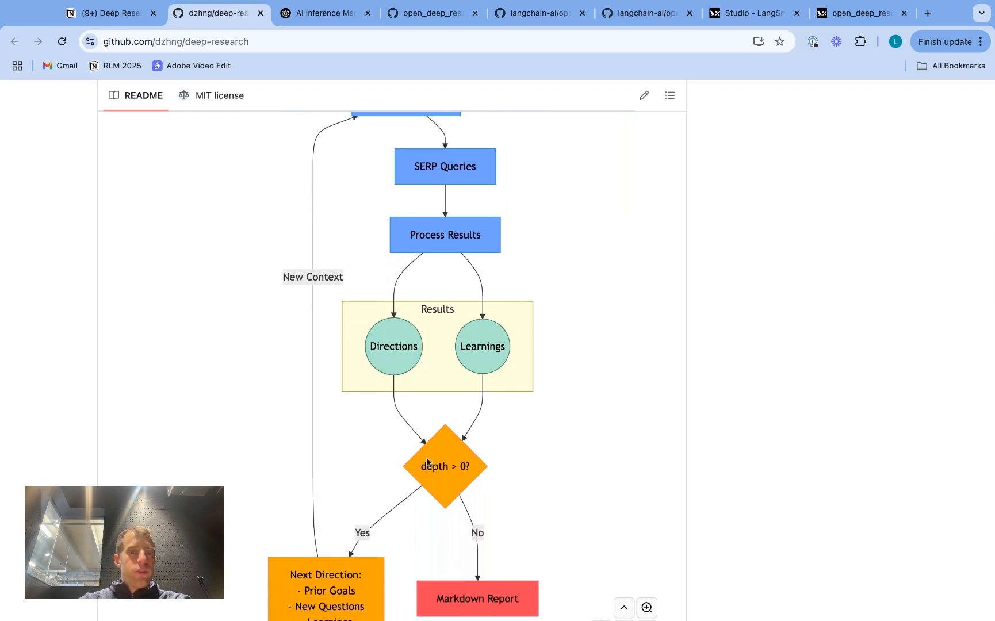
scroll(443, 446, up, 1)
scroll(443, 438, up, 1)
scroll(442, 439, up, 2)
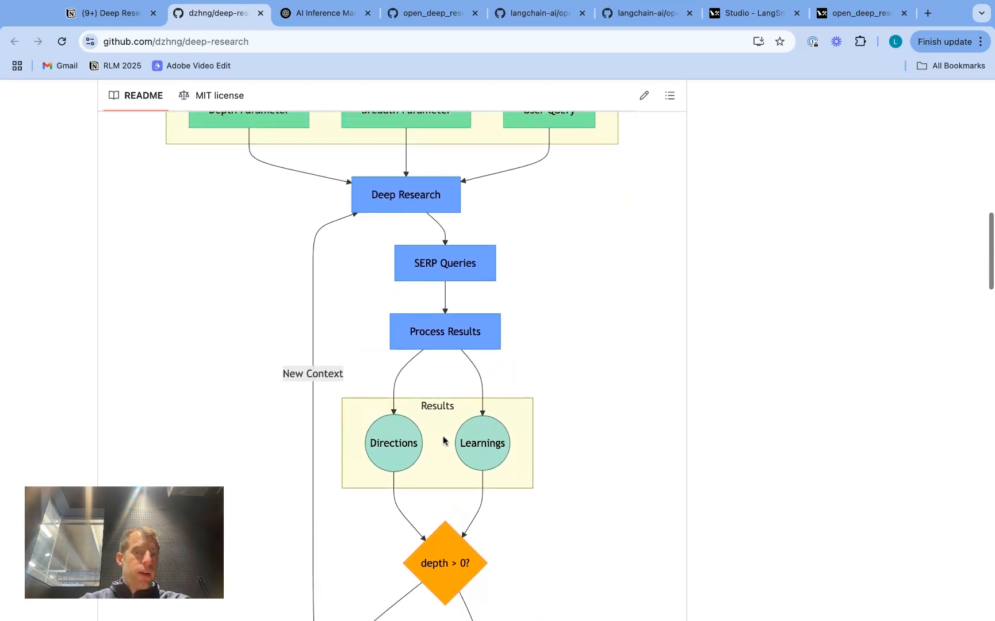
scroll(443, 439, up, 1)
scroll(443, 438, up, 1)
scroll(436, 349, down, 1)
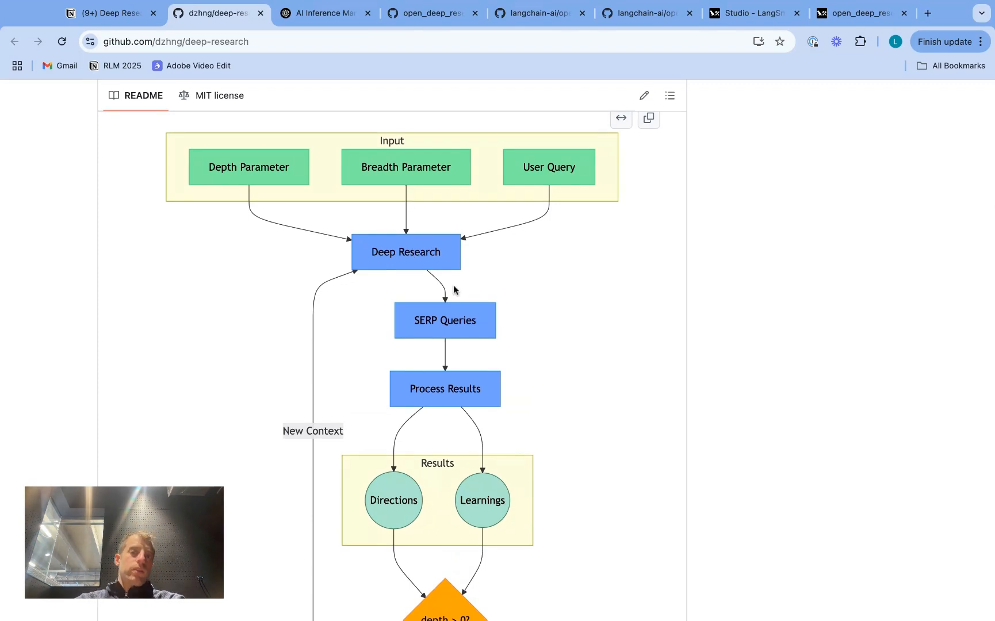
scroll(449, 318, down, 2)
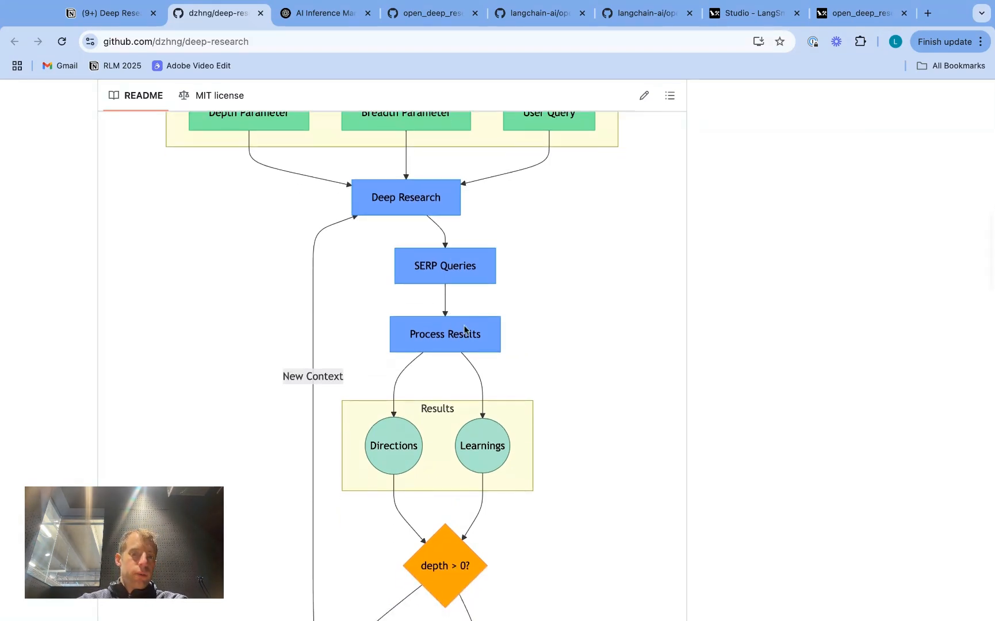
scroll(465, 328, down, 2)
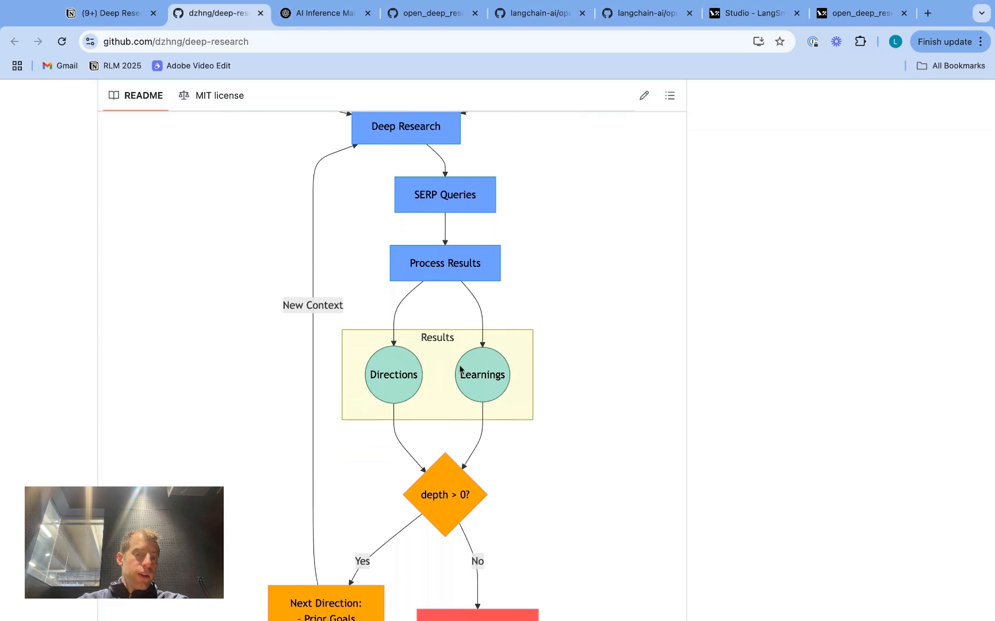
scroll(460, 370, down, 2)
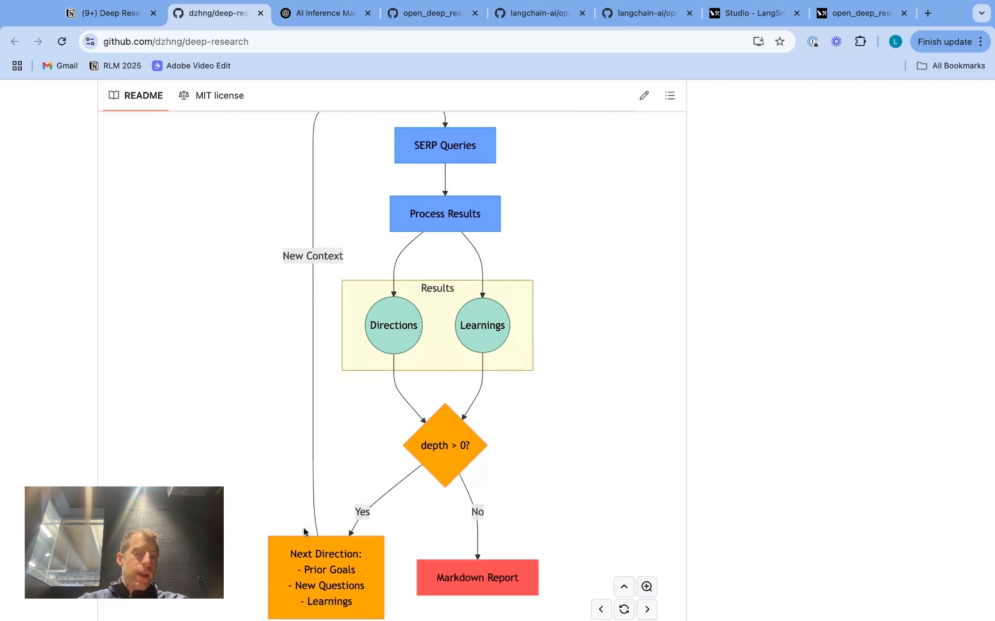
scroll(305, 531, up, 3)
scroll(342, 528, down, 2)
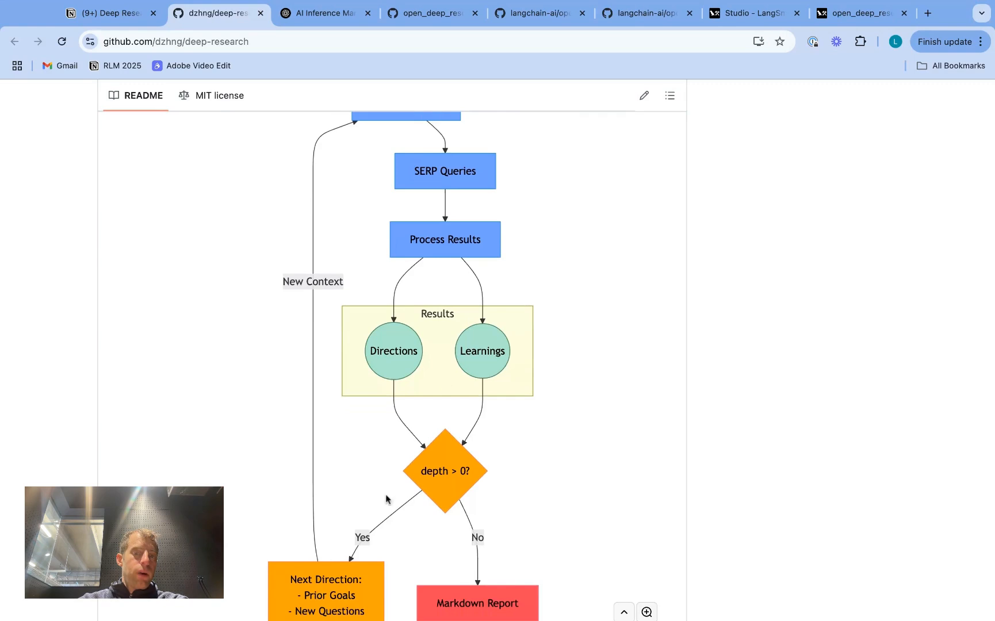
scroll(445, 260, down, 2)
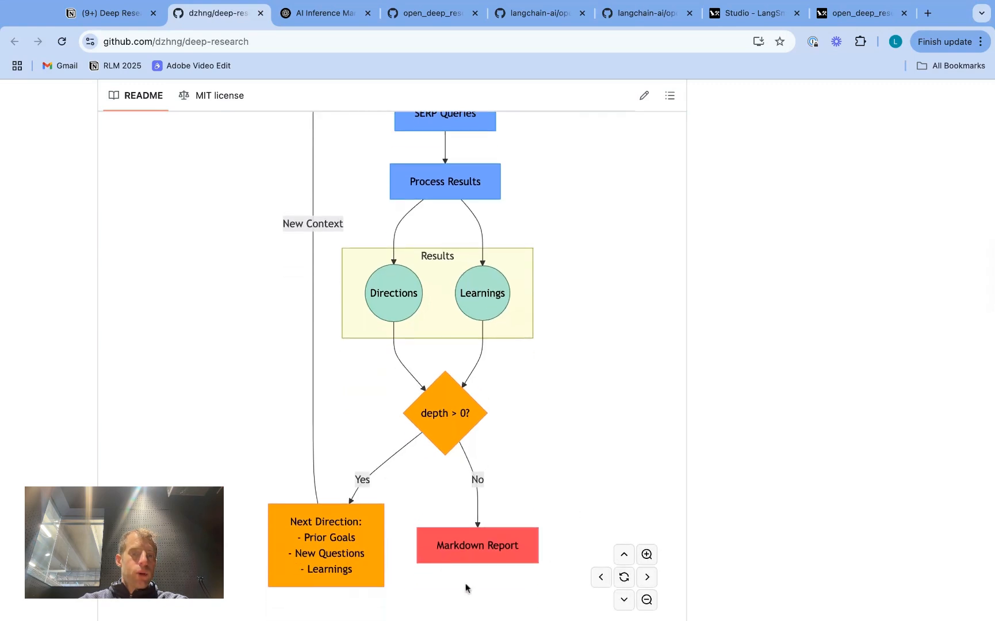
scroll(517, 361, up, 3)
key(ctrl+Tab)
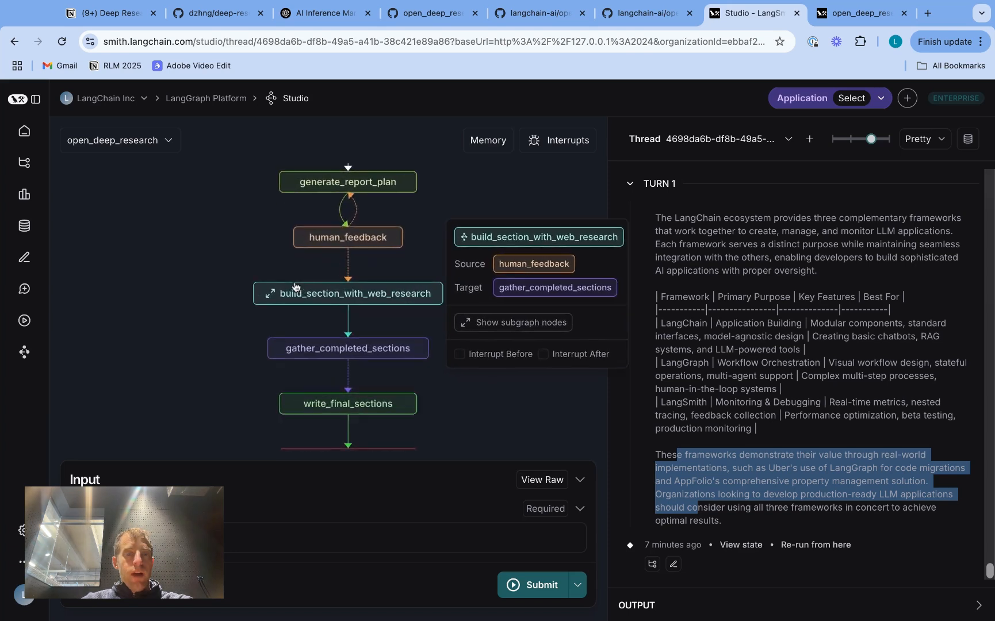
mouse_move(349, 294)
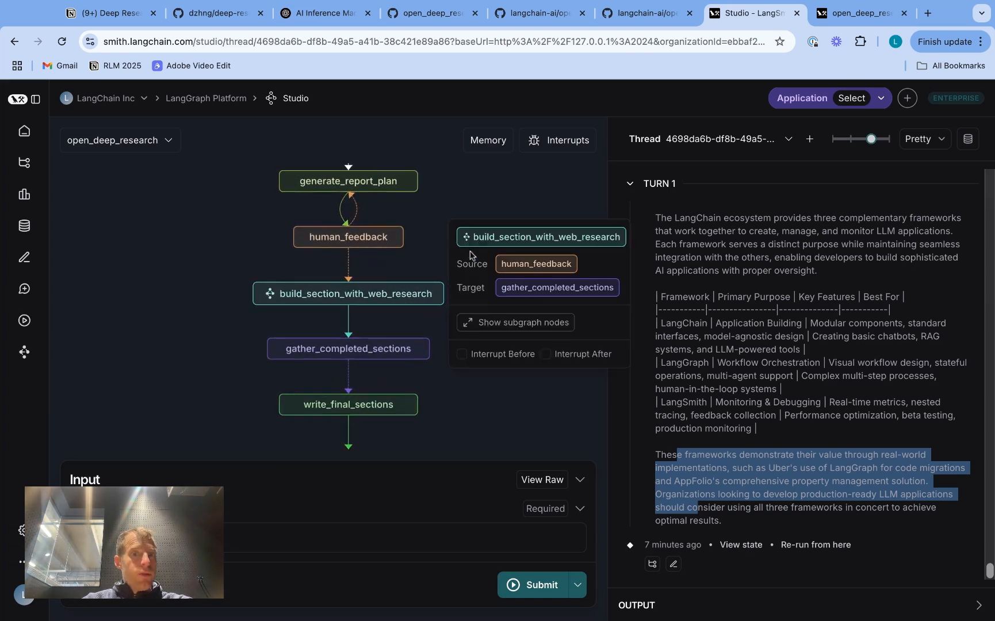
- Pan the open_deep_research graph to show __start__ onward, then return to the Notion notes
drag(425, 216, 431, 214)
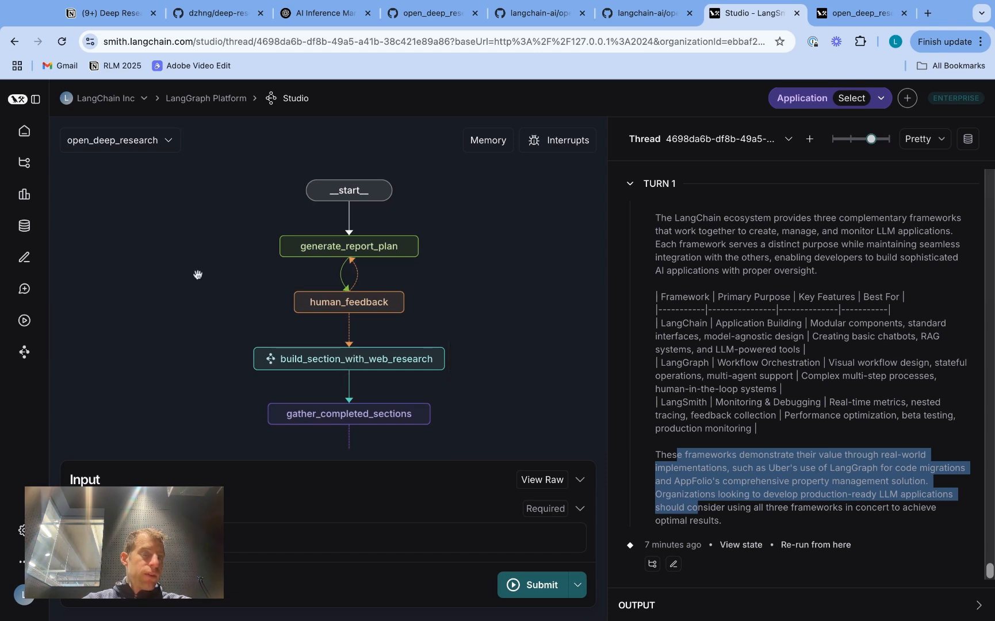
drag(197, 274, 198, 288)
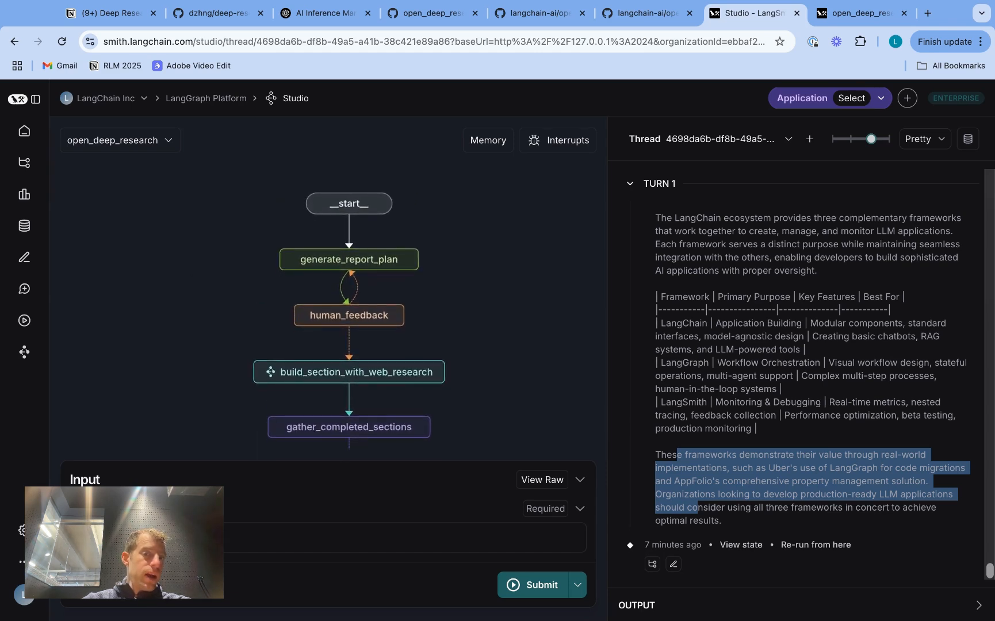
scroll(350, 311, down, 2)
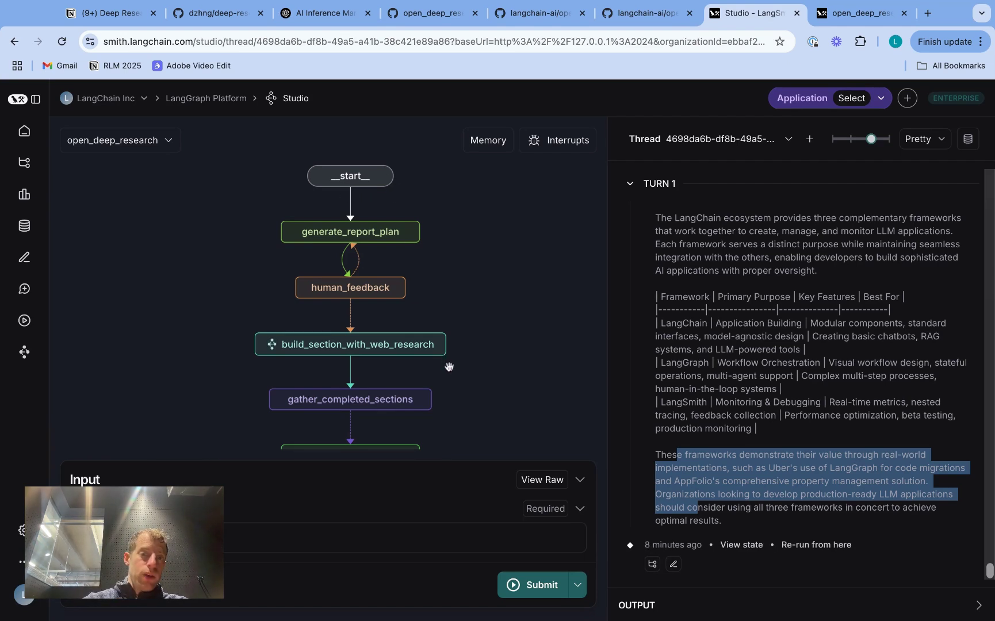
scroll(448, 366, down, 3)
scroll(449, 365, down, 3)
scroll(448, 366, up, 5)
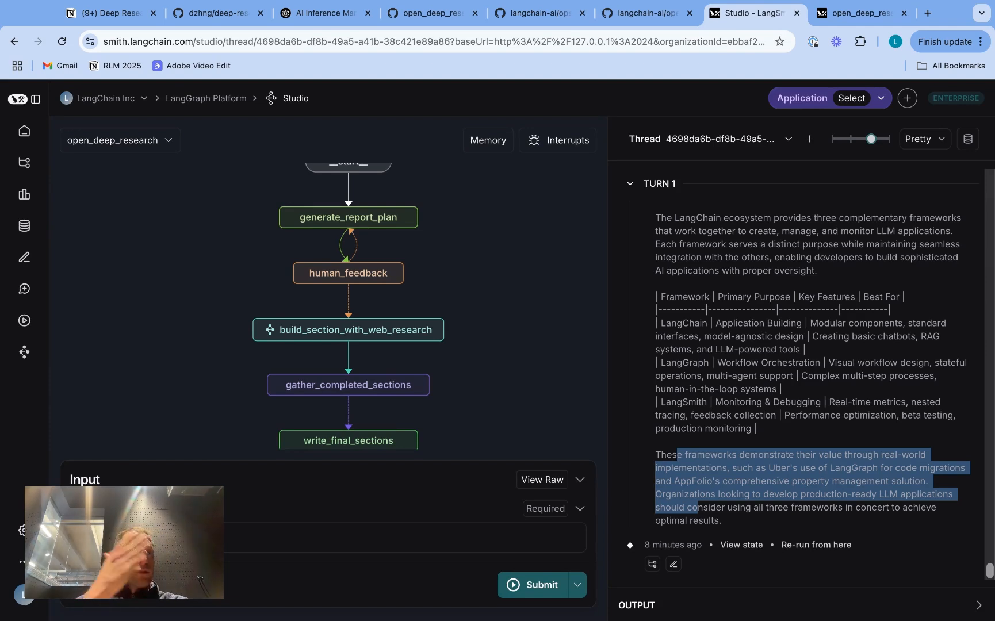
click(109, 13)
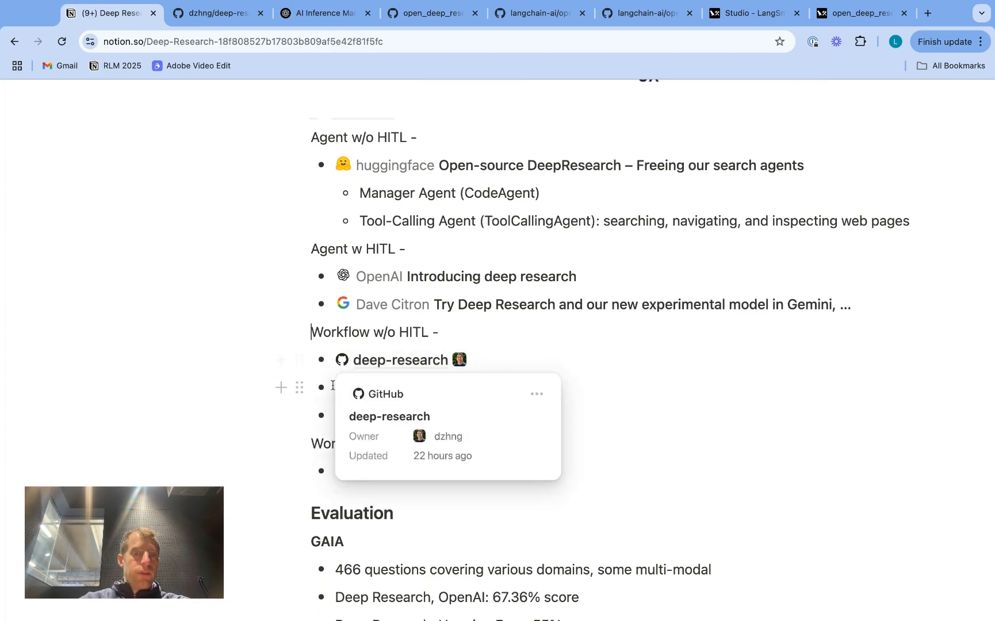
scroll(606, 412, down, 1)
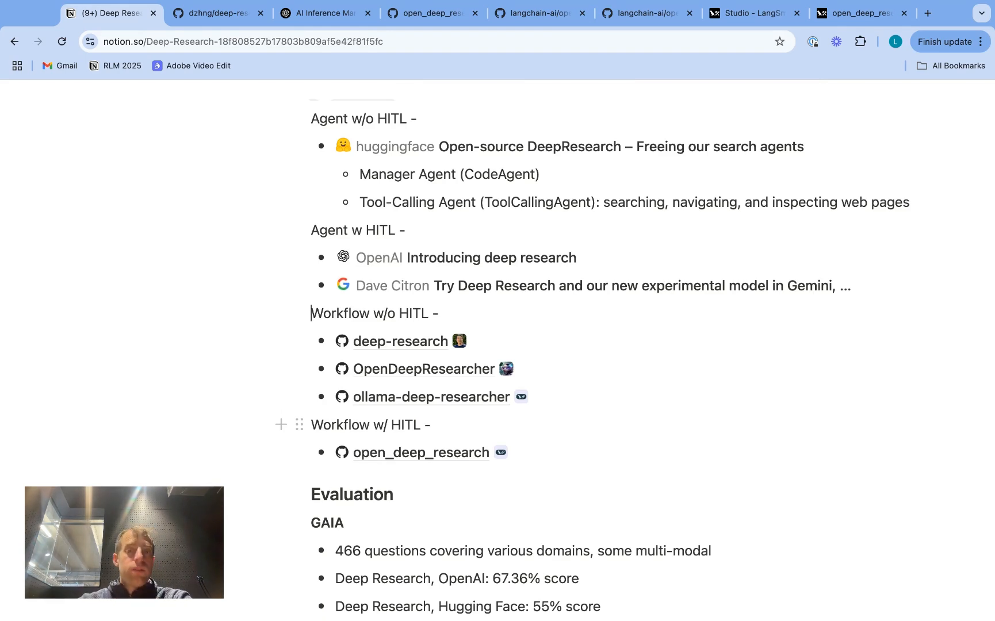
scroll(498, 350, down, 5)
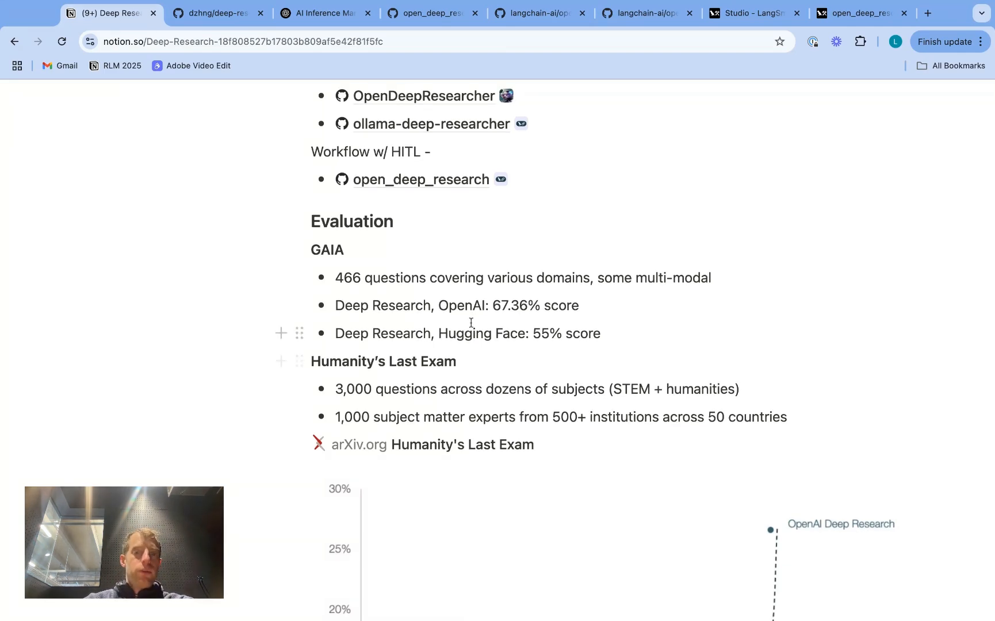
double_click(332, 251)
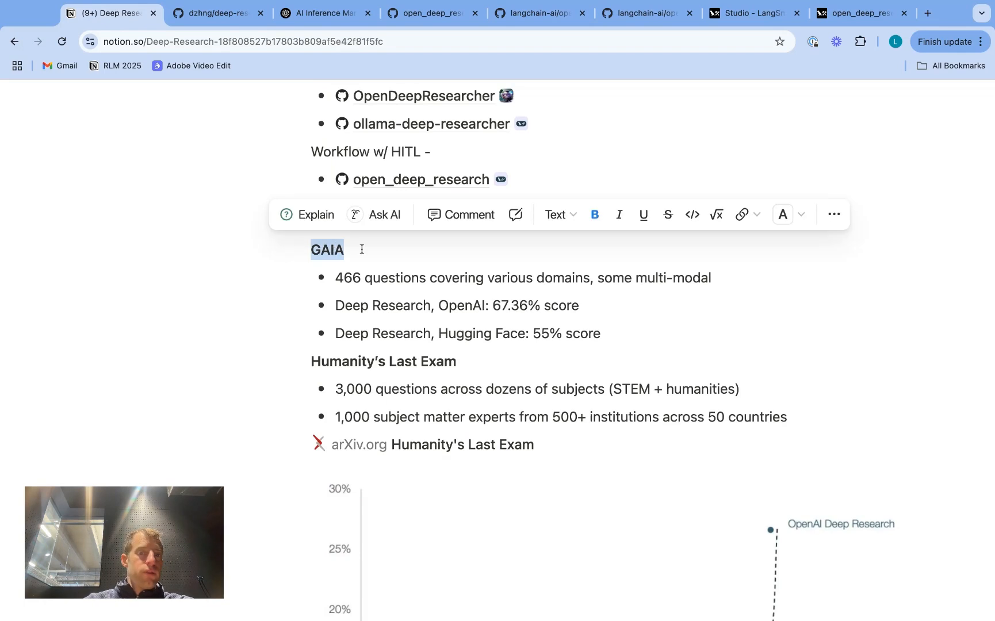
click(361, 249)
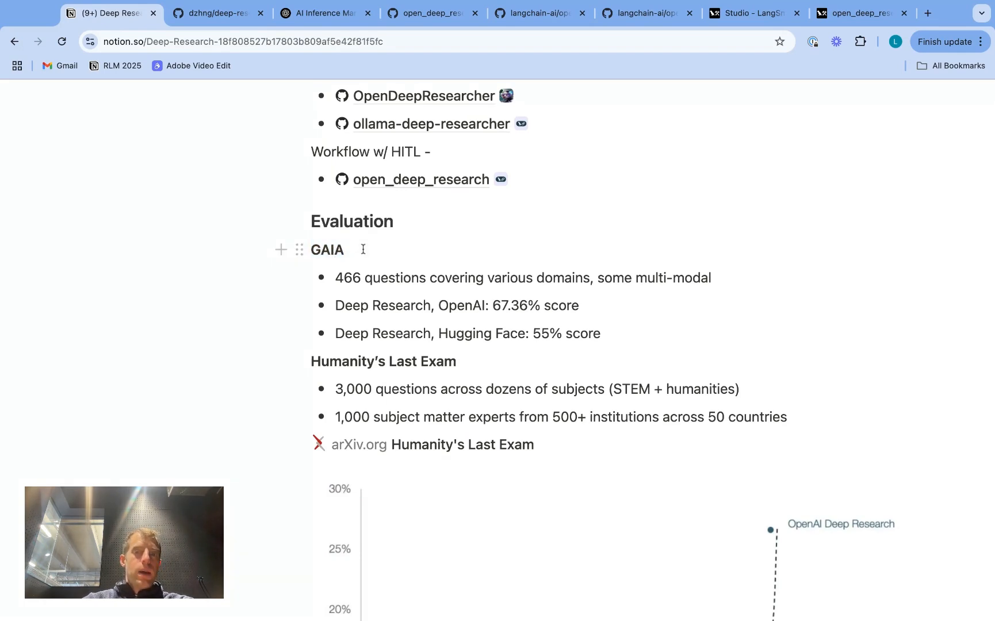
key(ctrl+b)
triple_click(336, 304)
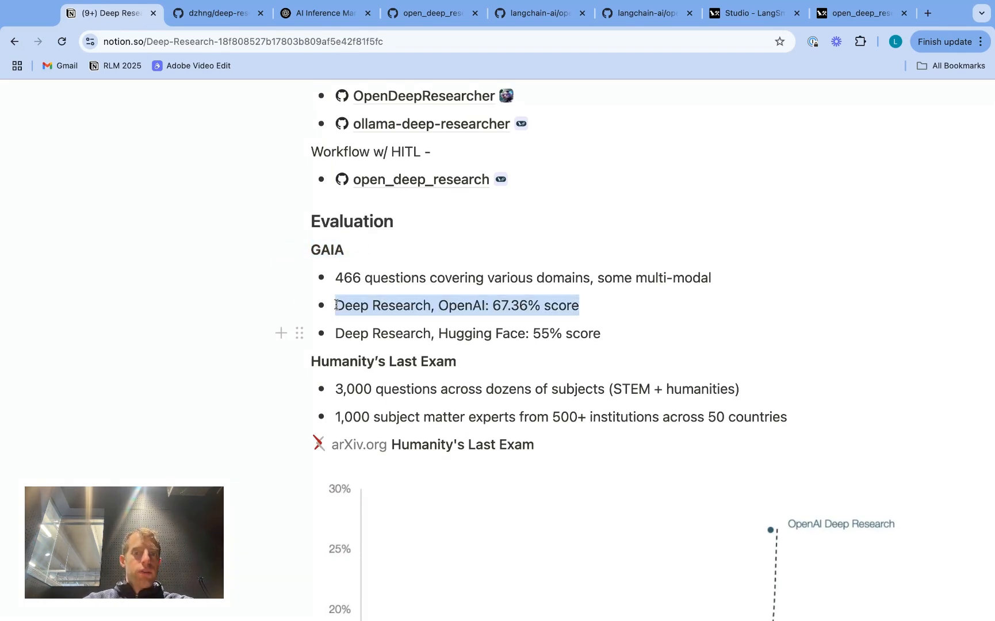
click(495, 308)
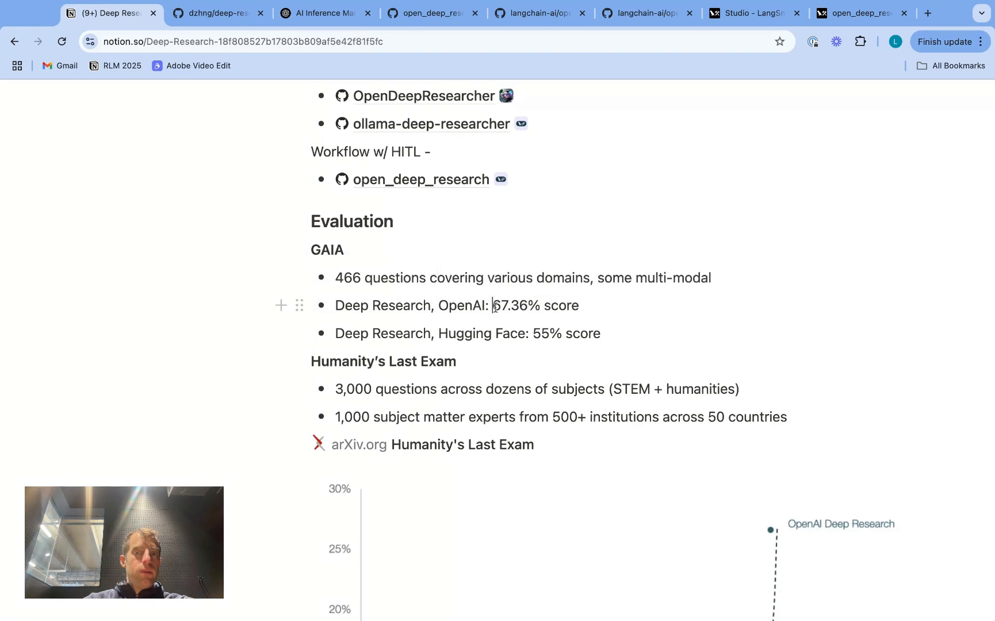
drag(493, 305, 519, 305)
drag(336, 333, 411, 333)
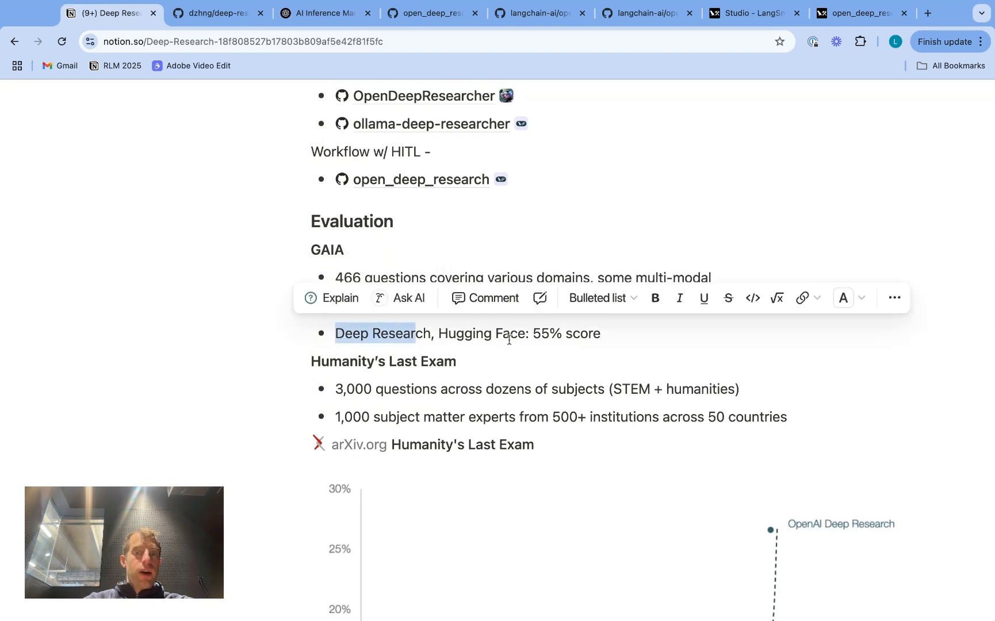
drag(533, 333, 600, 333)
click(623, 341)
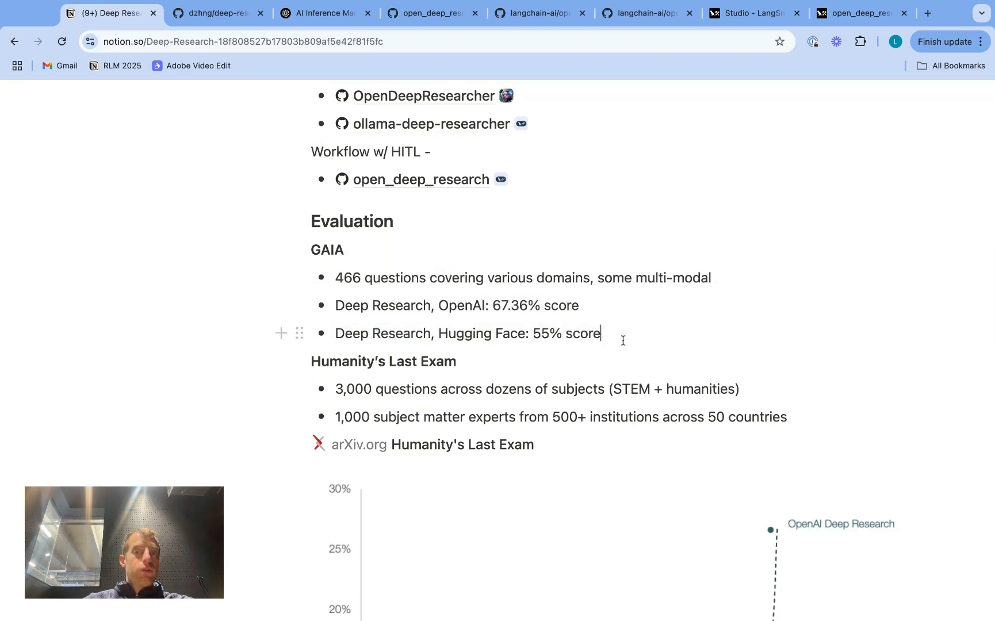
triple_click(623, 341)
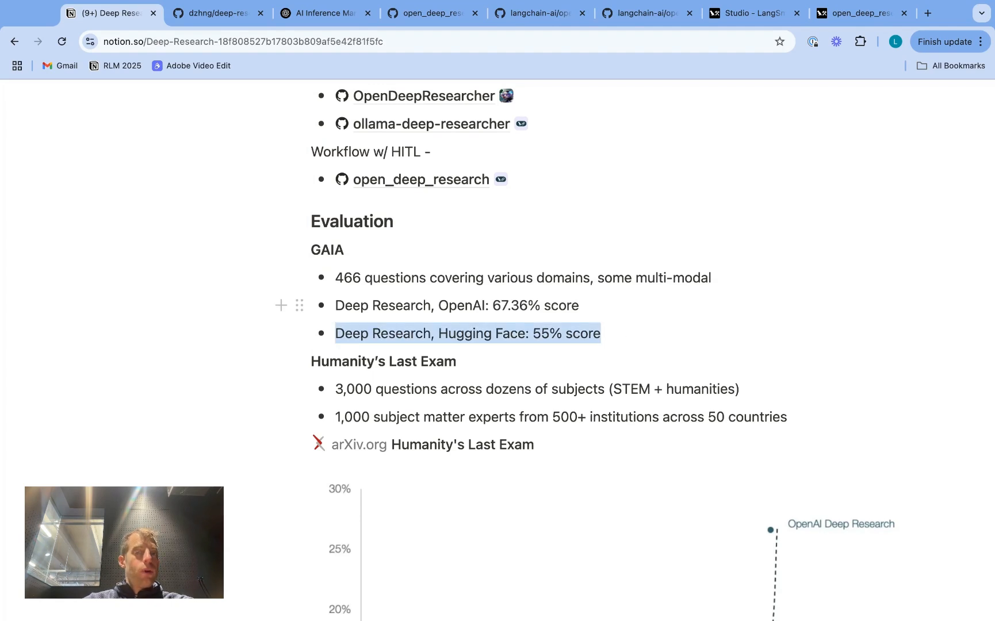
shift+click(342, 305)
click(352, 306)
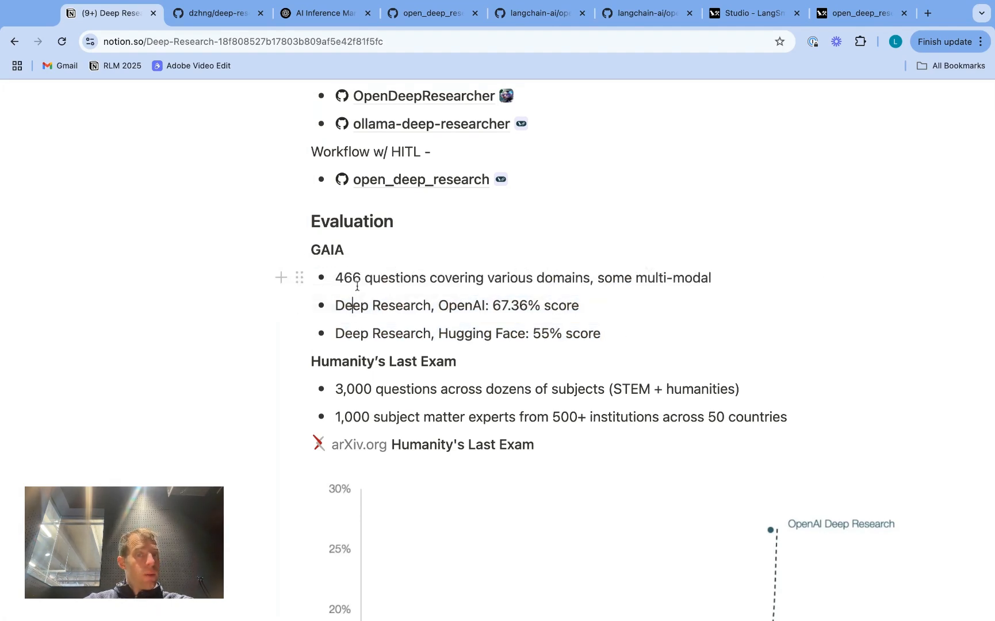
scroll(358, 334, down, 2)
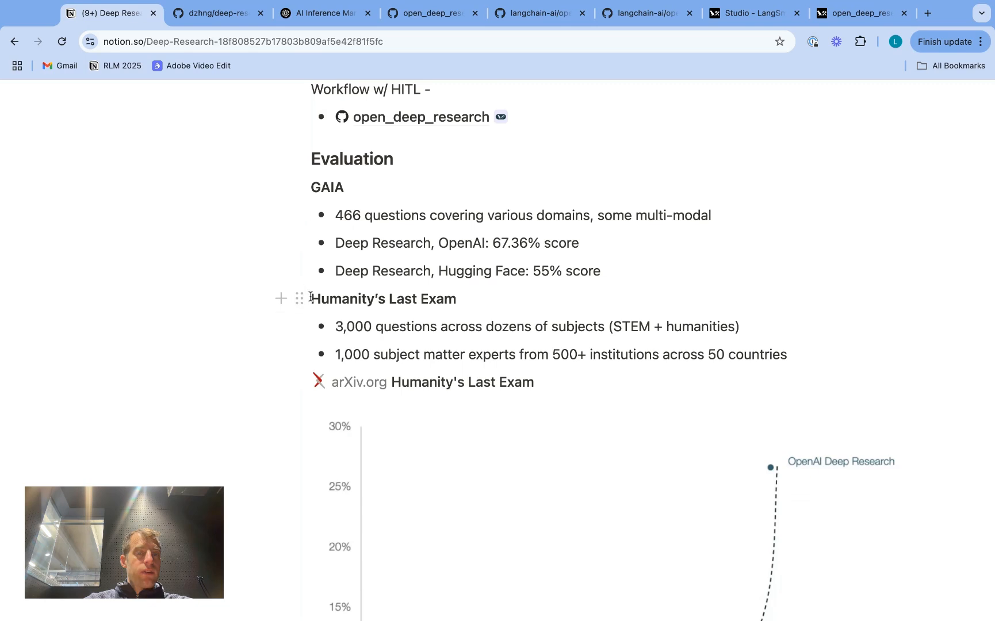
- Highlight the Humanity's Last Exam heading while reviewing the section and its chart
drag(312, 298, 458, 298)
click(586, 326)
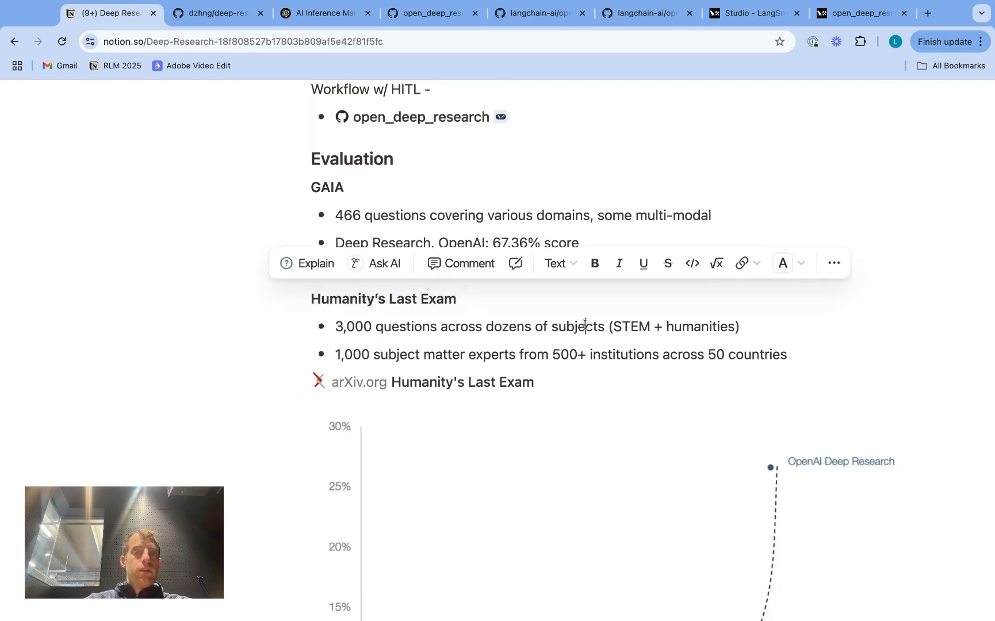
scroll(585, 326, down, 2)
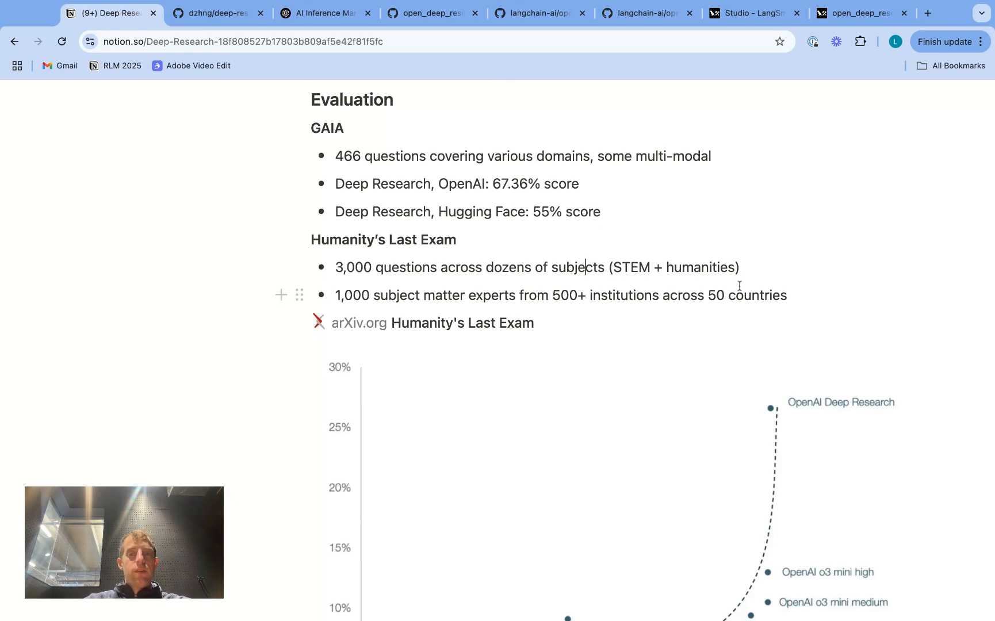
scroll(739, 286, down, 3)
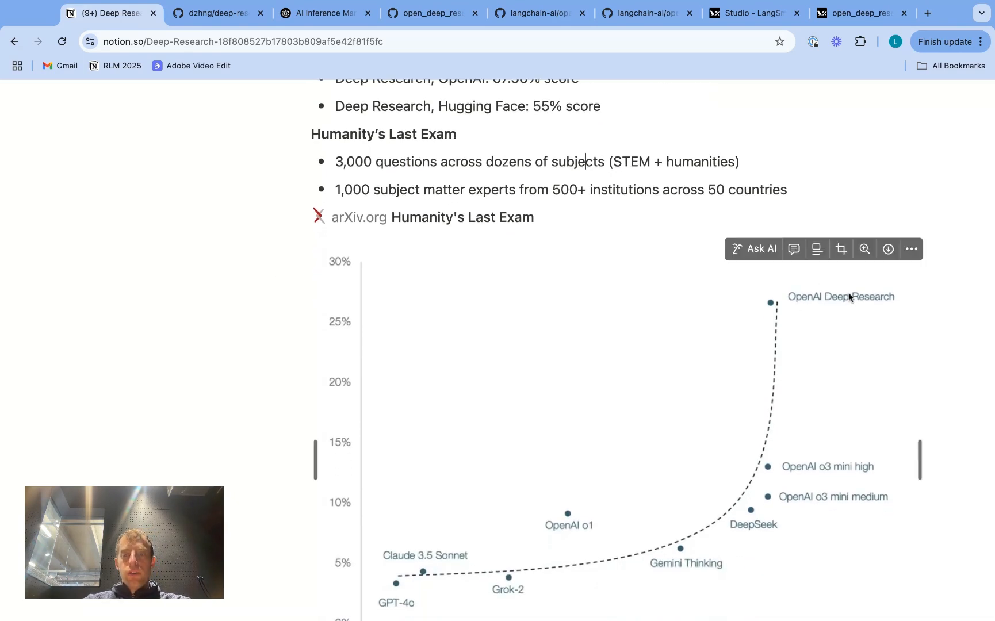
scroll(848, 292, down, 1)
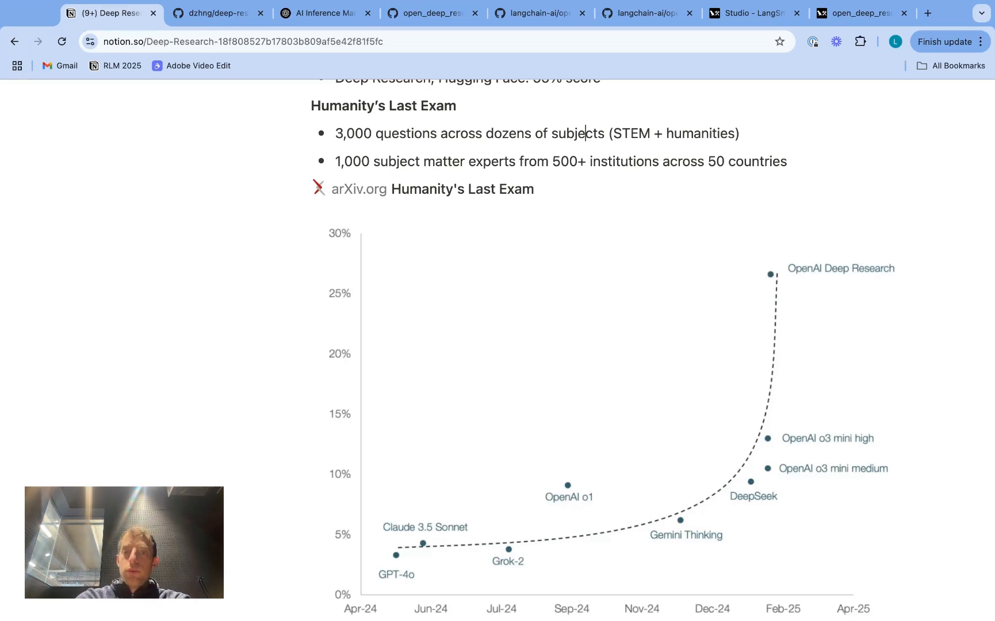
scroll(590, 310, up, 5)
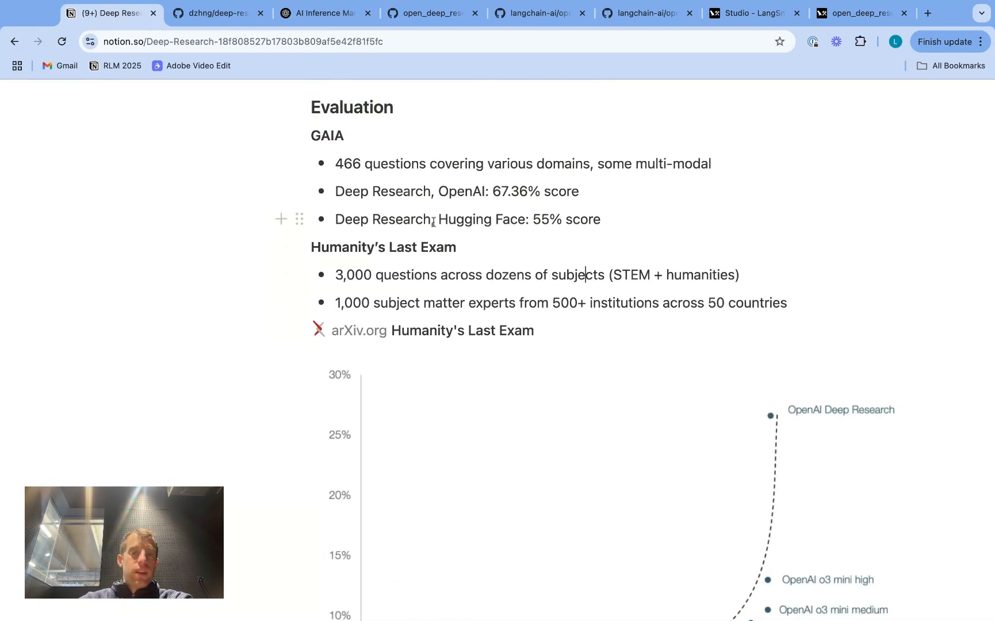
scroll(850, 278, up, 15)
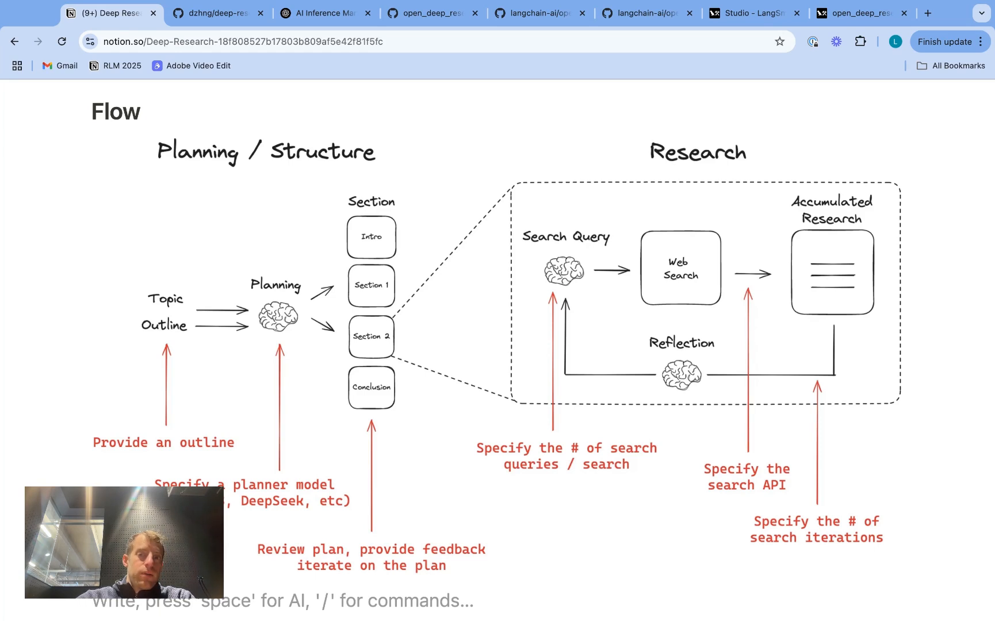
mouse_move(498, 326)
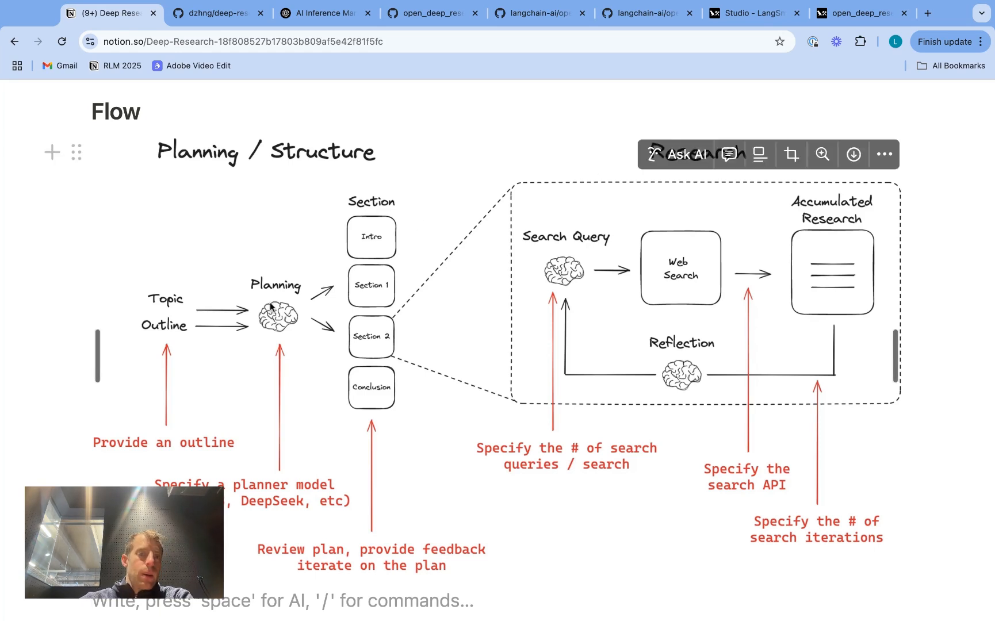
mouse_move(604, 435)
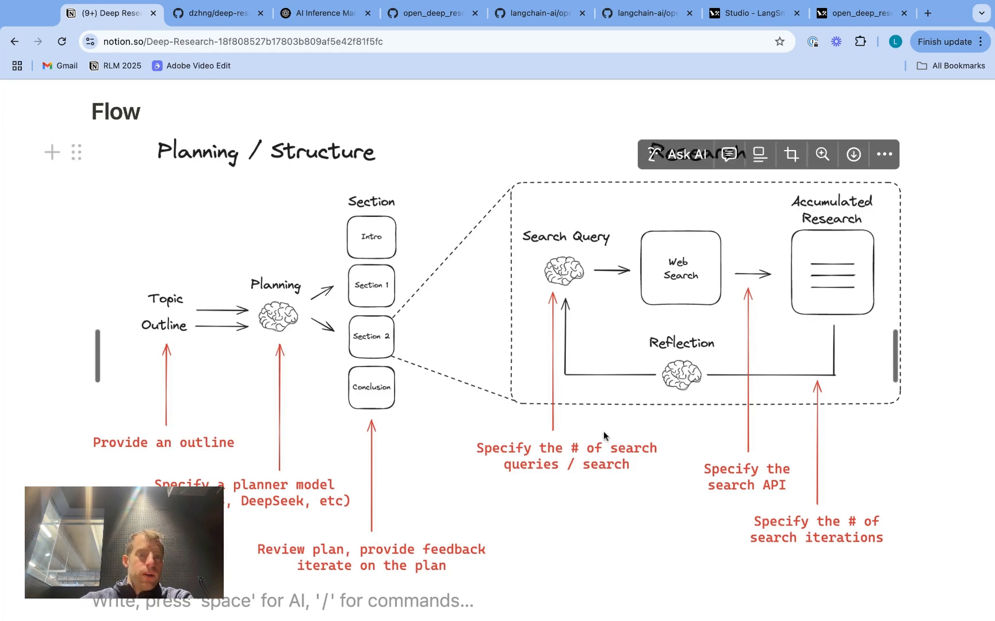
scroll(605, 435, down, 1)
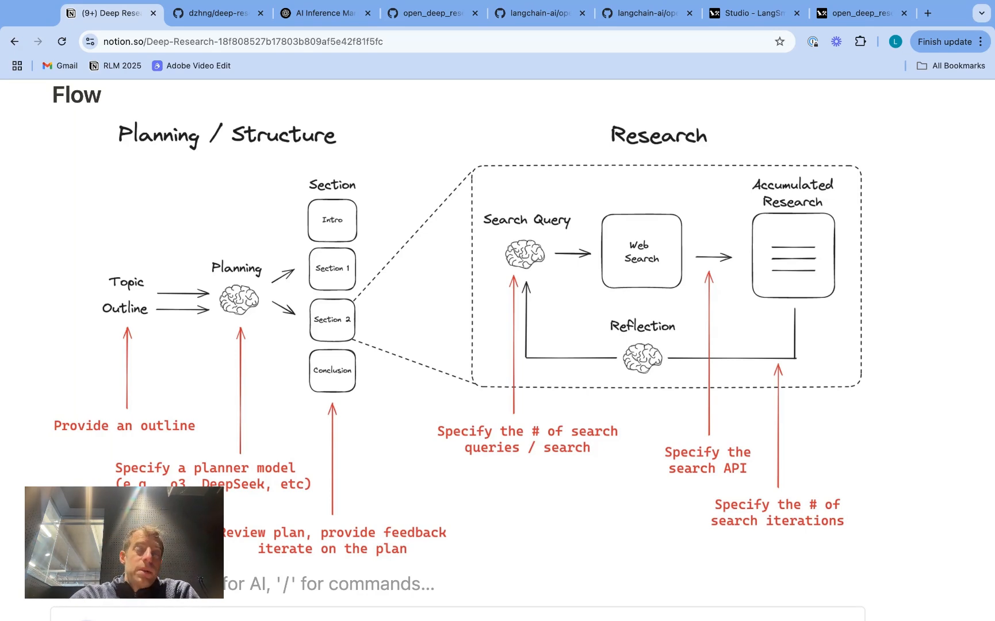
- Switch from the Flow diagram in Notion to the open_deep_research thread in Studio
key(ctrl+Tab)
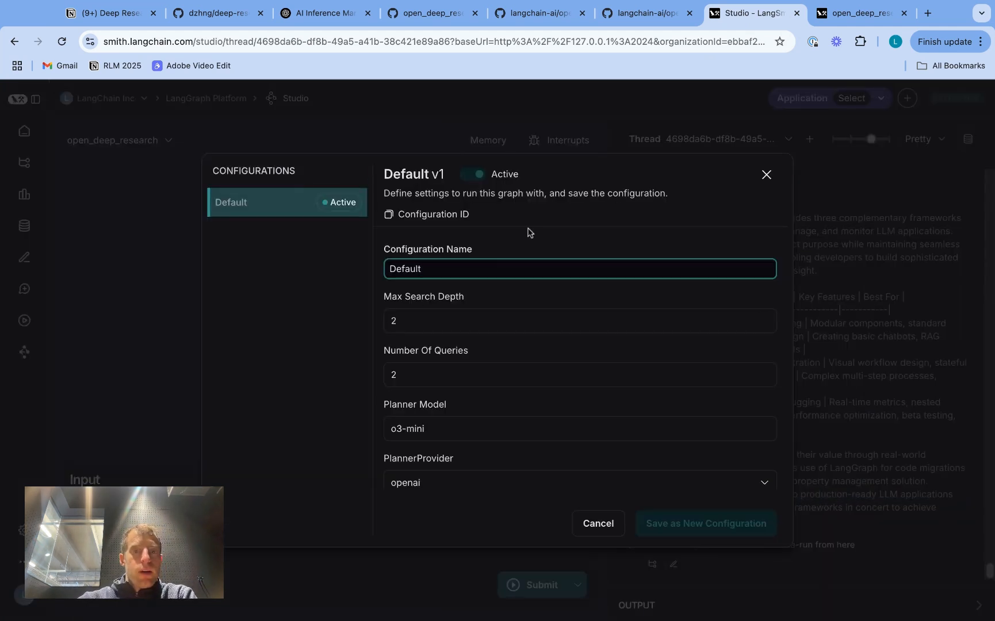
scroll(466, 466, down, 3)
scroll(467, 466, down, 2)
scroll(466, 466, down, 3)
scroll(467, 435, down, 2)
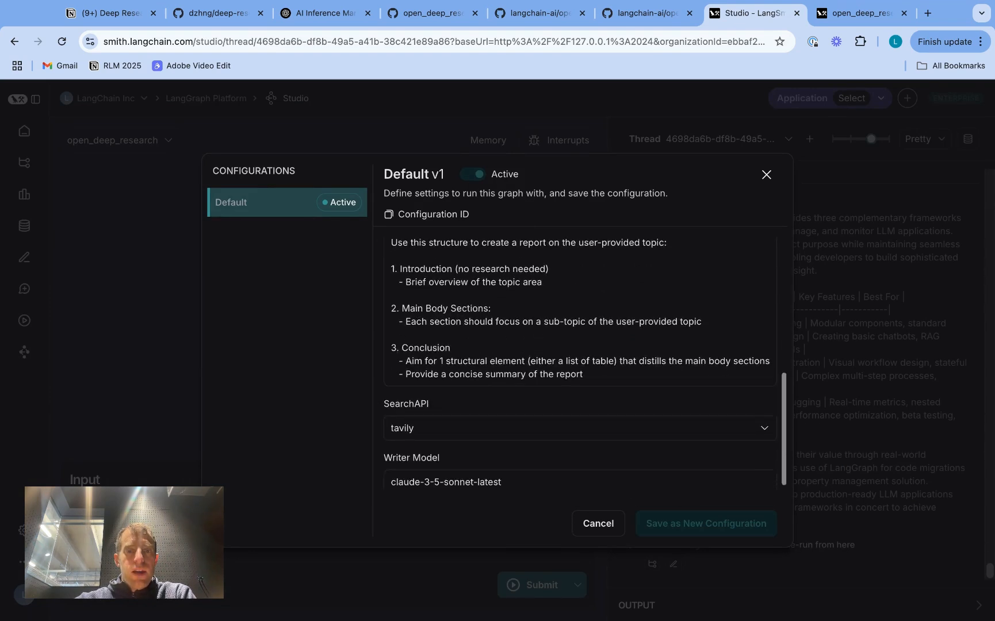
drag(428, 277, 461, 359)
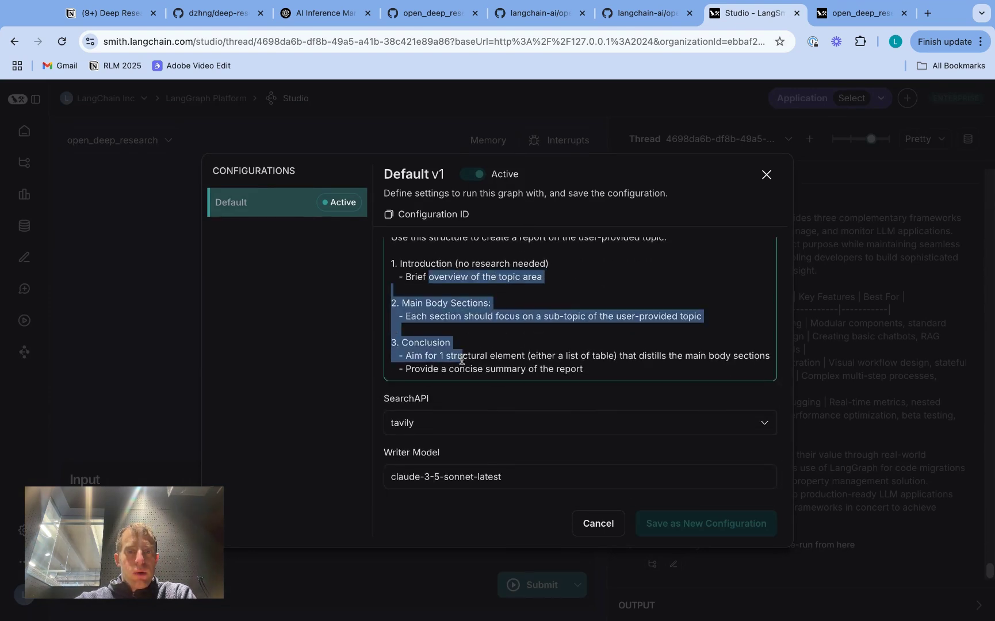
- Review the configuration's search API, writer and planner models (openai), search depth and query count
click(439, 422)
click(453, 476)
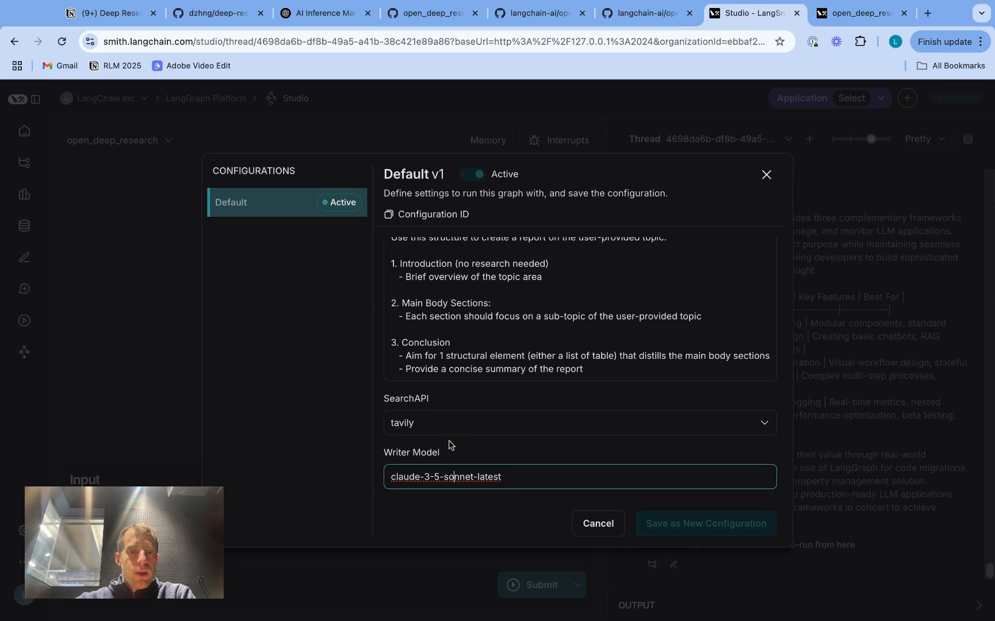
double_click(518, 475)
click(450, 445)
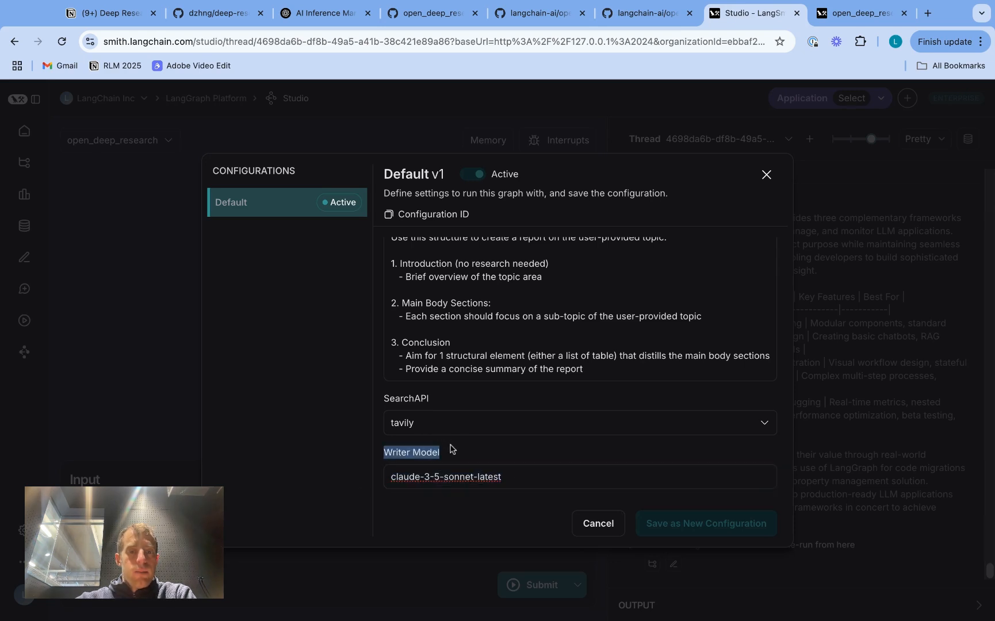
double_click(412, 476)
scroll(450, 445, up, 1)
scroll(450, 445, down, 1)
scroll(450, 445, up, 5)
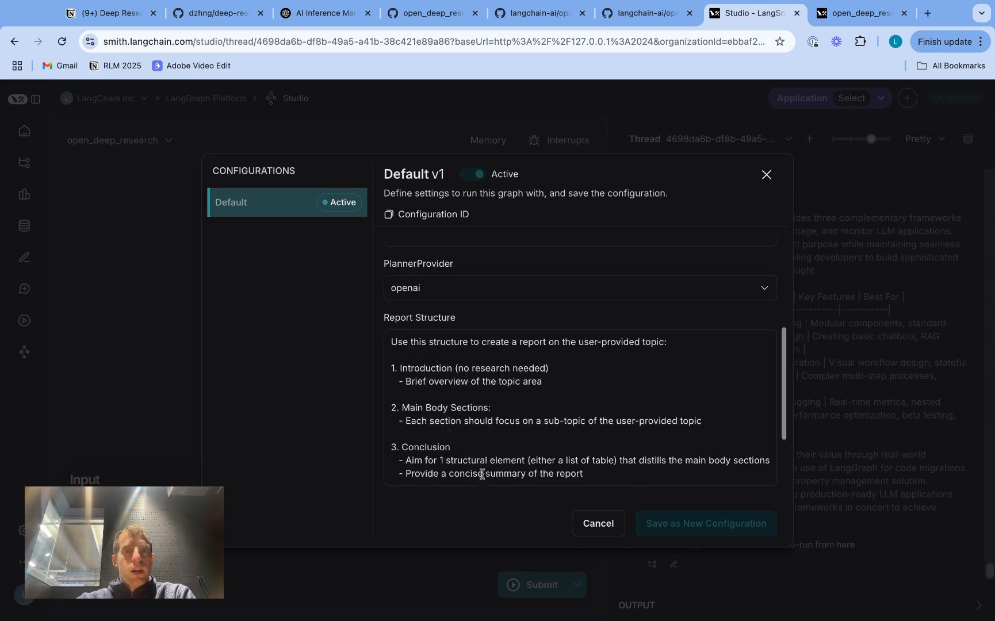
click(445, 357)
scroll(445, 358, up, 1)
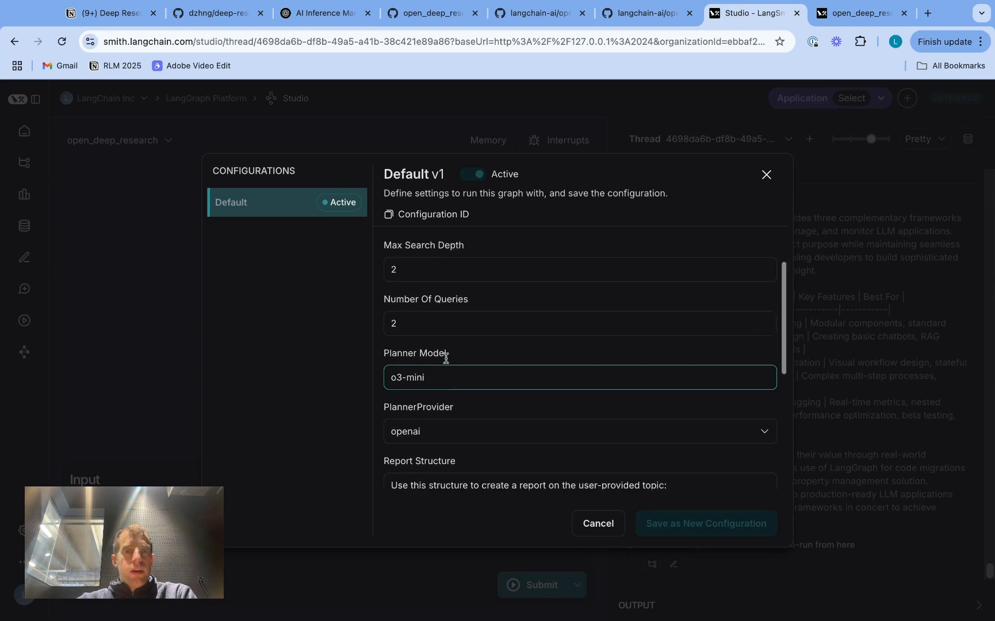
click(441, 434)
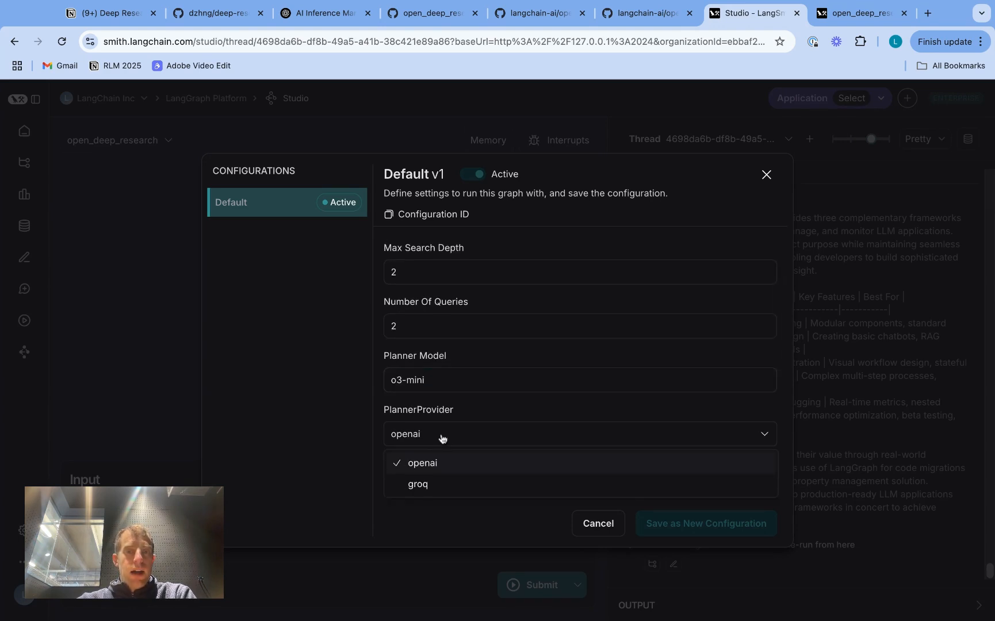
click(440, 434)
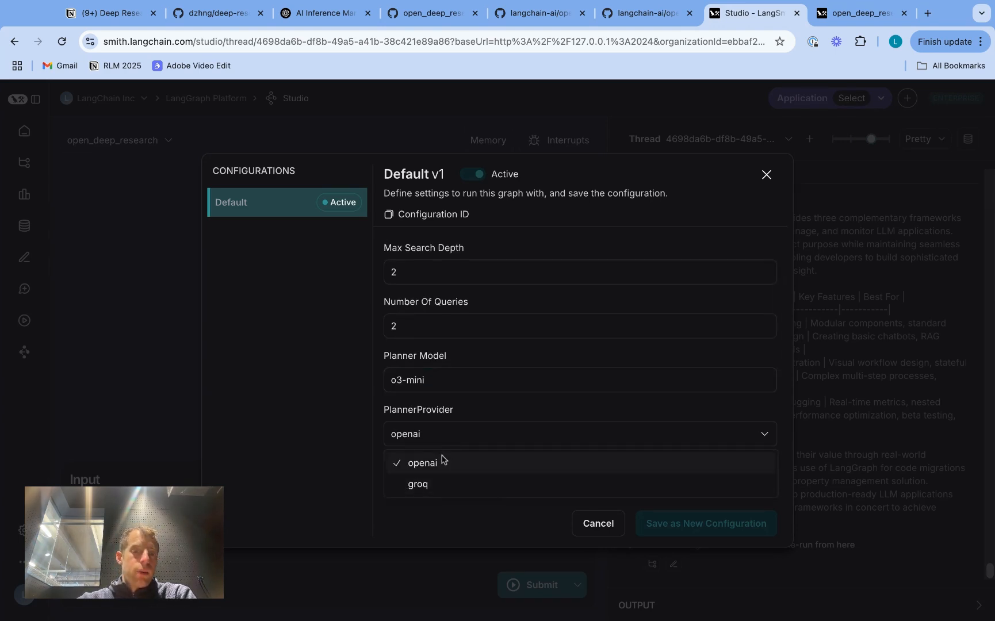
click(442, 455)
scroll(443, 434, up, 2)
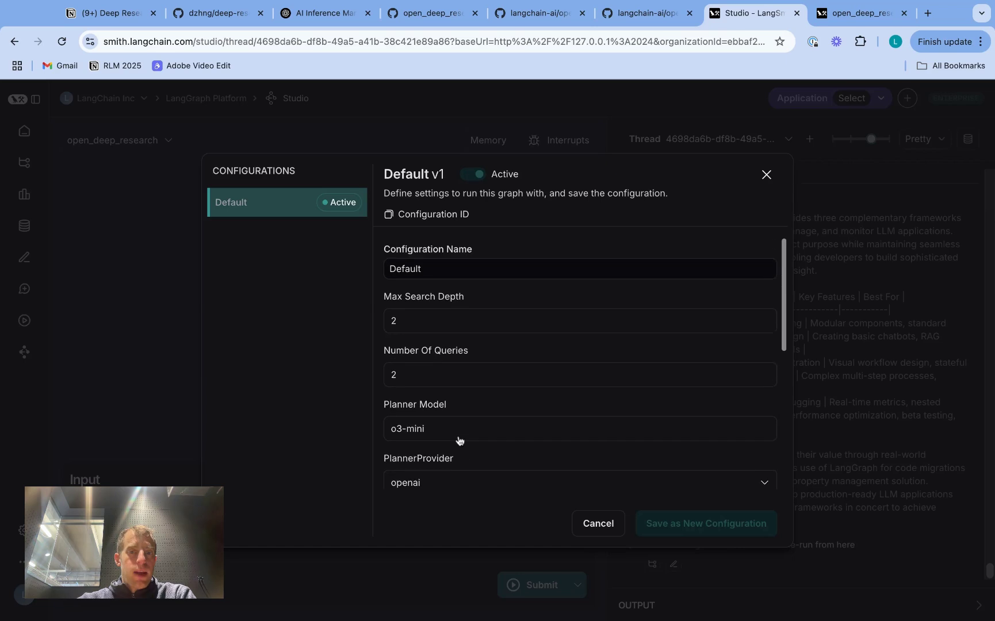
click(413, 316)
click(415, 370)
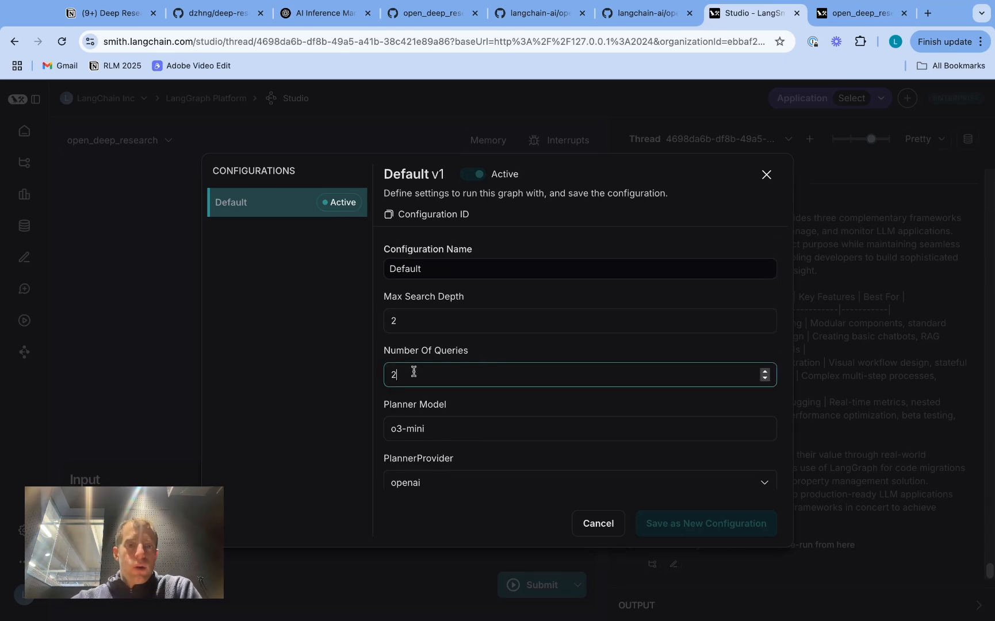
scroll(477, 328, down, 5)
- Save a new 'Perplexity Search' configuration using perplexity as search API and return to Notion
click(486, 425)
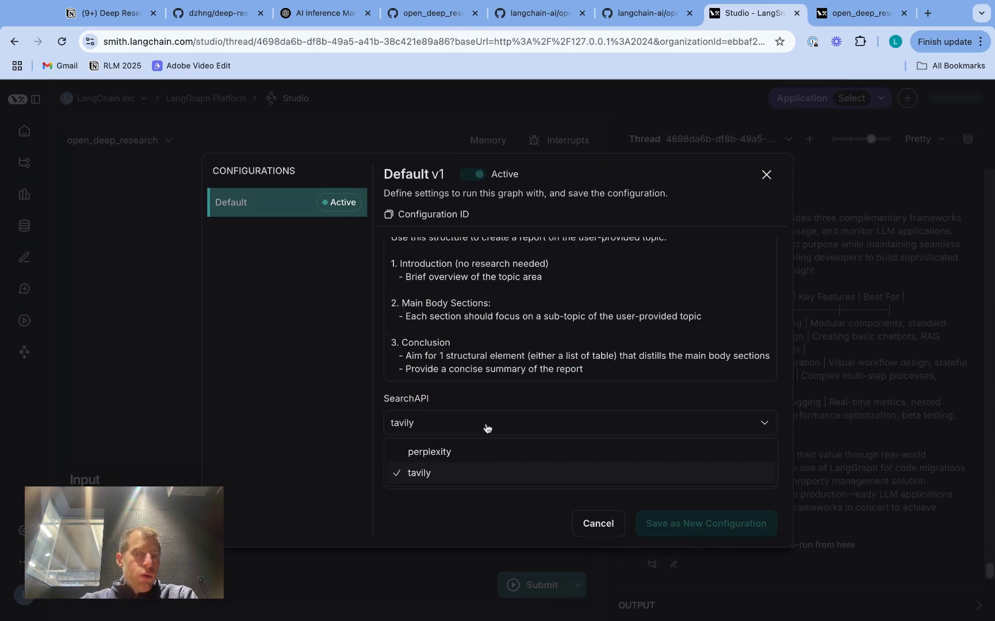
click(451, 452)
scroll(447, 452, up, 5)
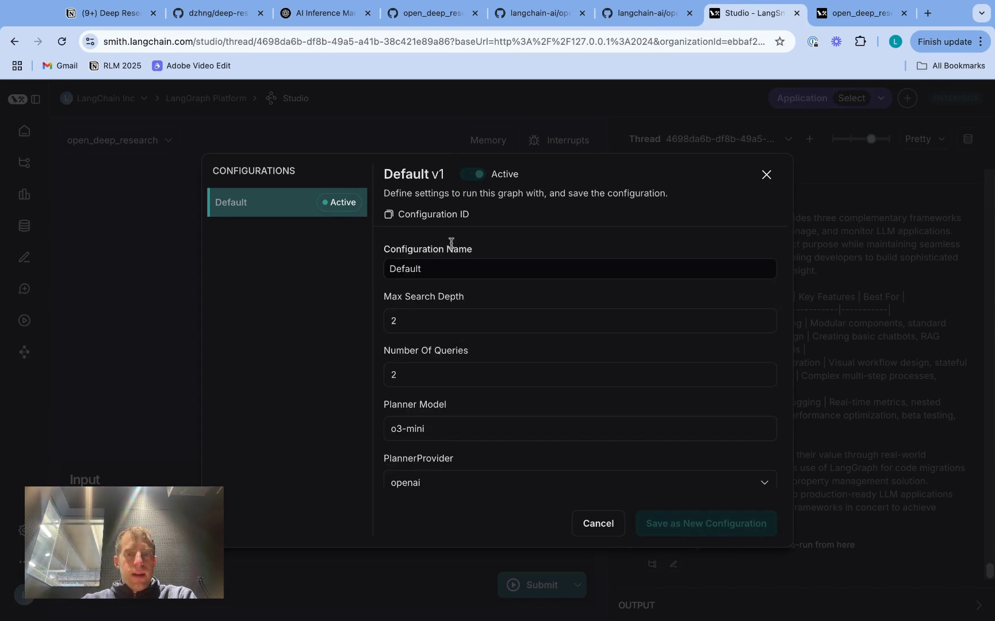
double_click(445, 271)
text(Perplexity)
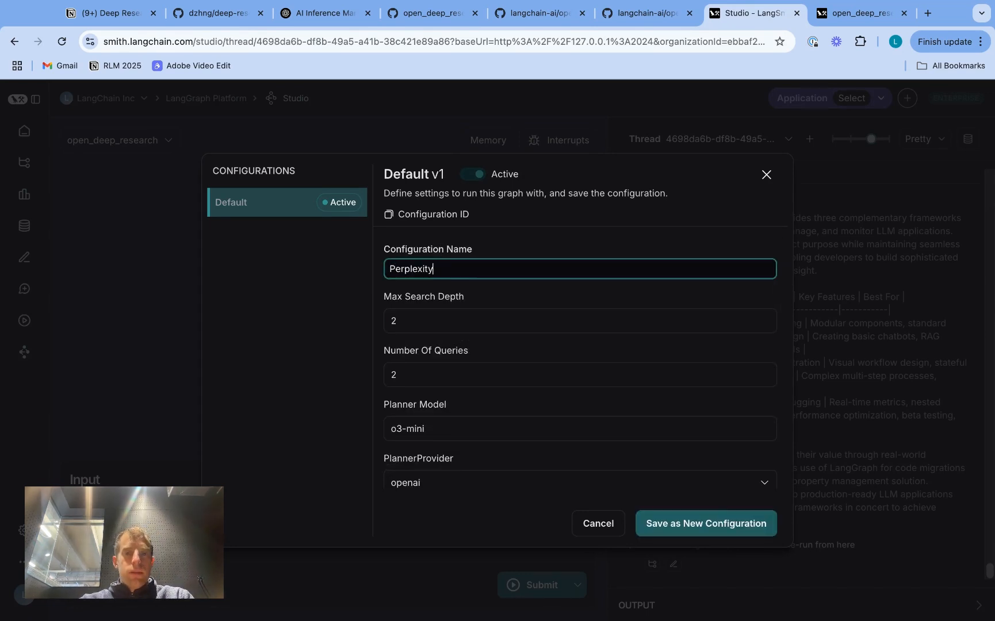
text( Search)
click(705, 522)
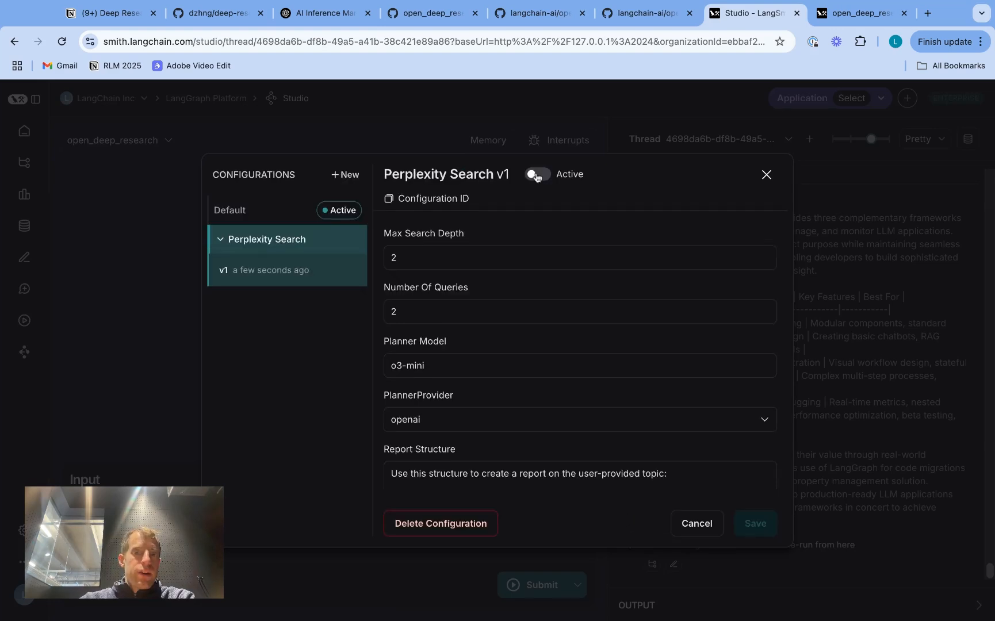
key(Escape)
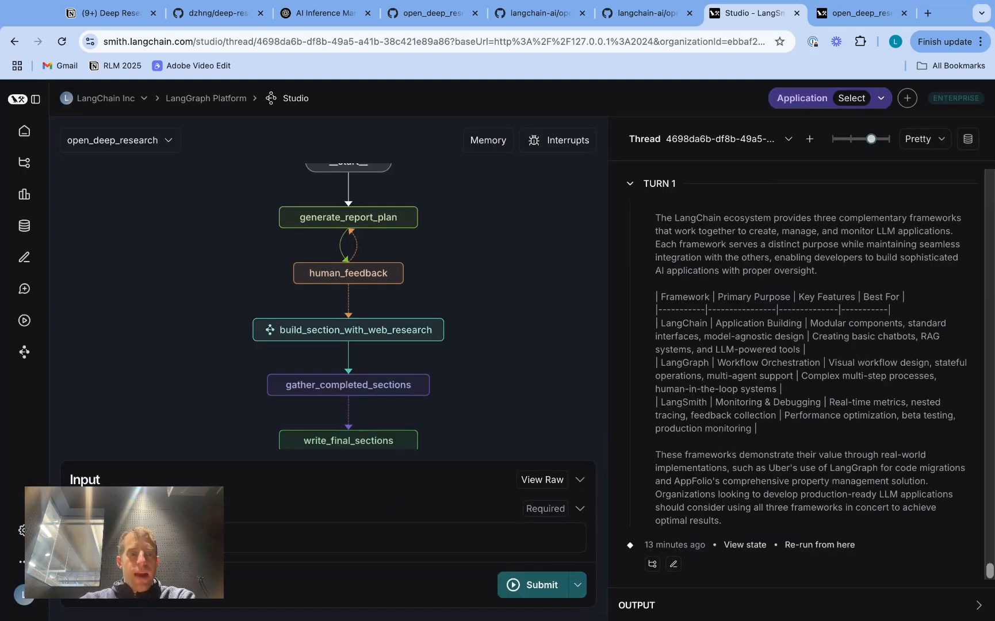
click(404, 537)
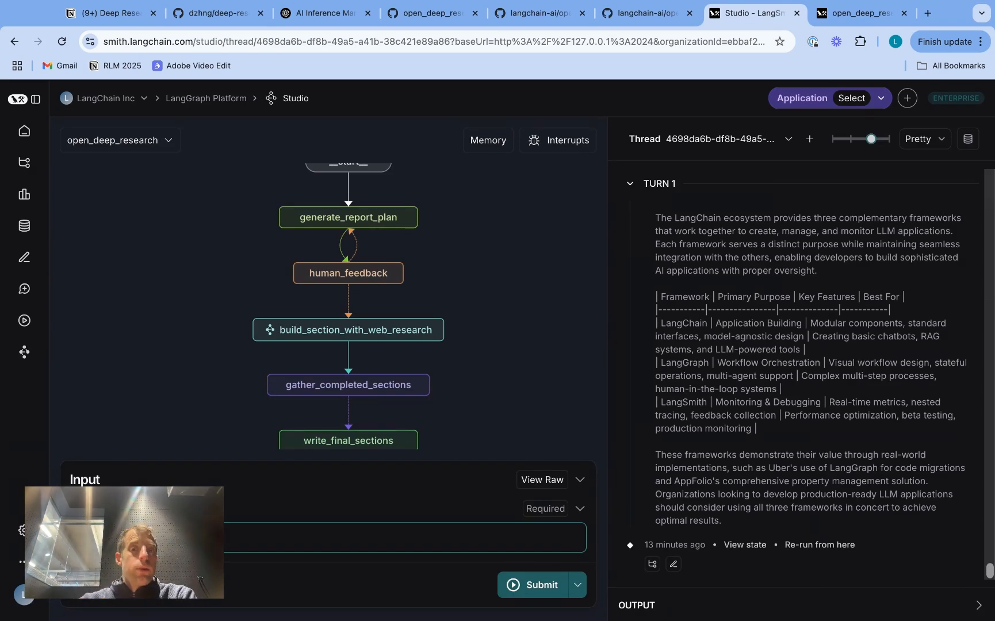
key(ctrl+1)
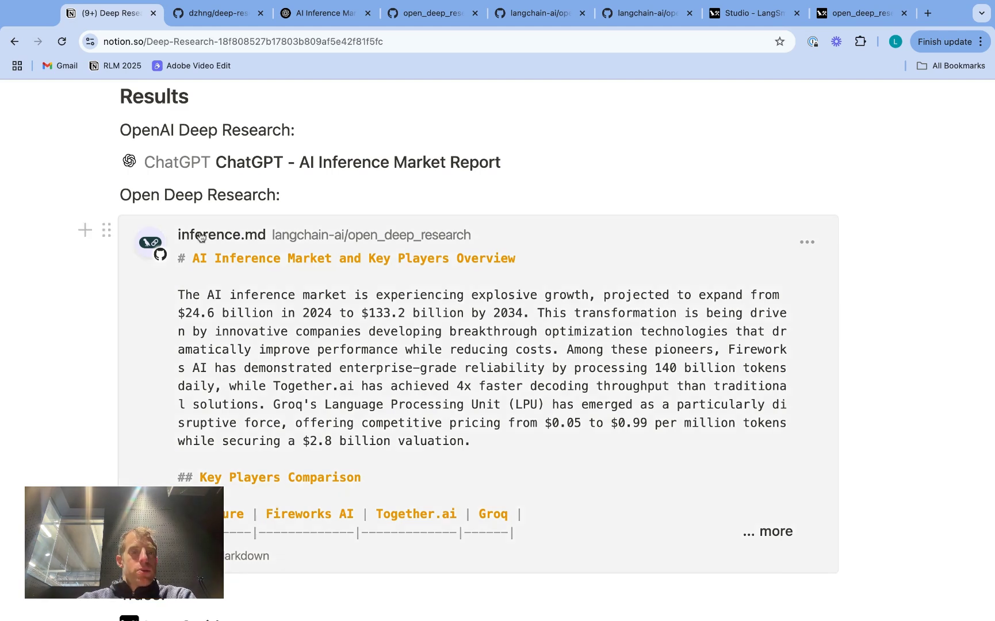
- Read the inference.md example report on GitHub down to its provider comparison table
click(200, 236)
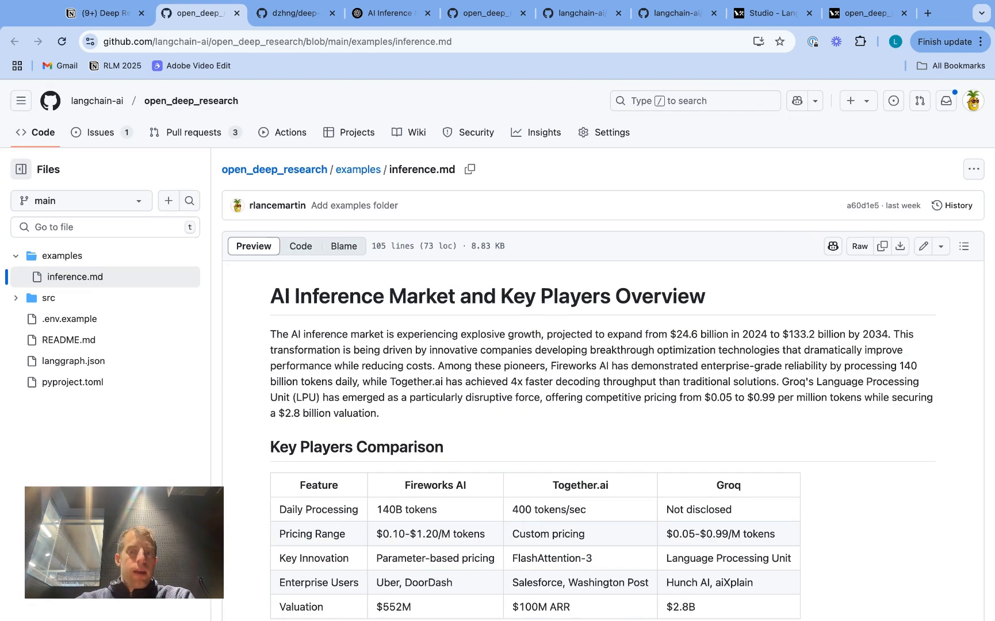
scroll(584, 388, down, 2)
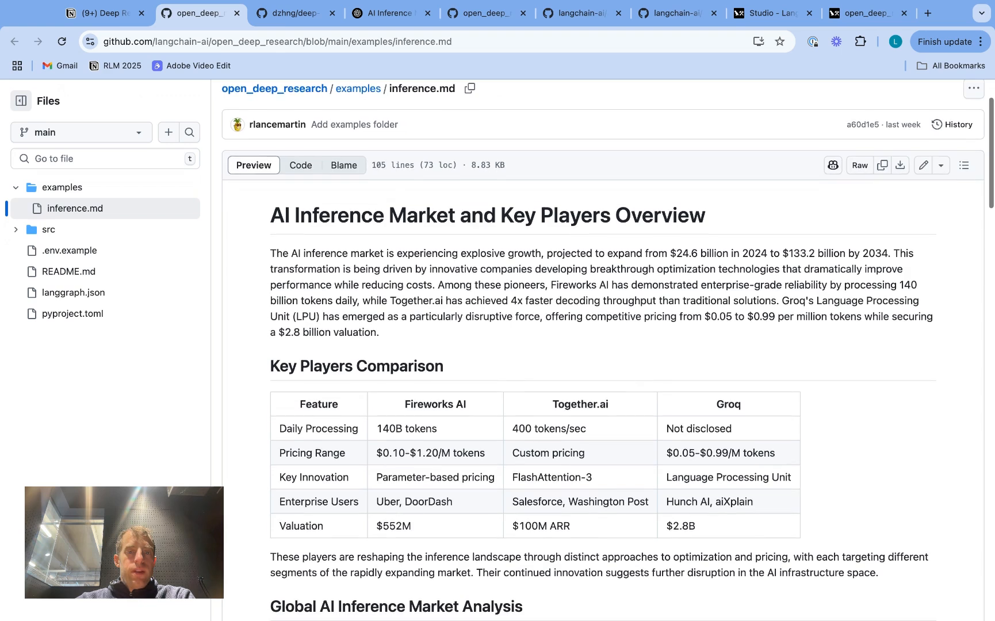
scroll(583, 388, down, 2)
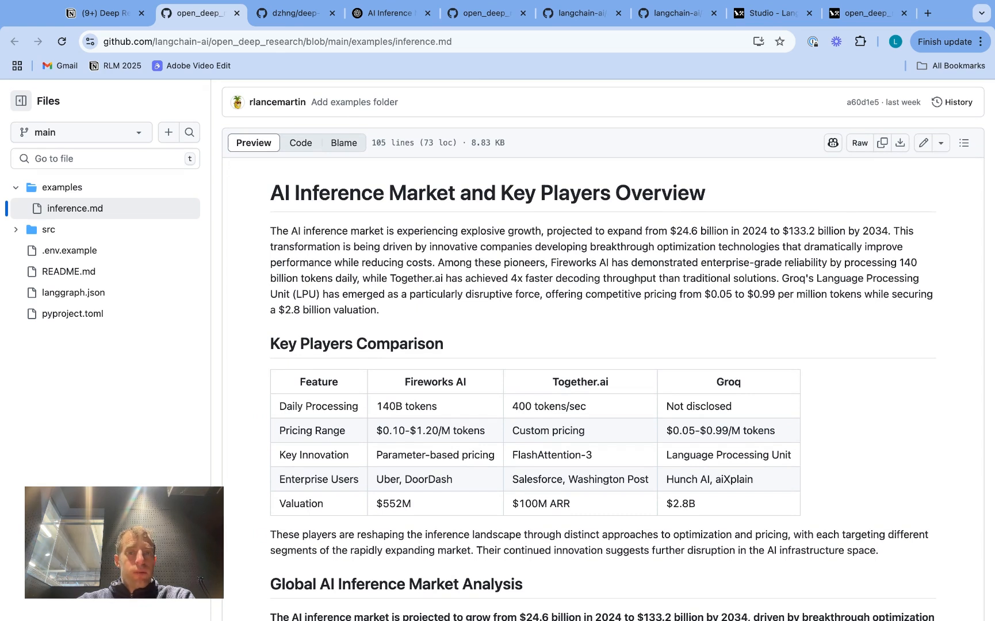
triple_click(467, 264)
scroll(466, 310, down, 2)
click(298, 289)
scroll(298, 288, down, 5)
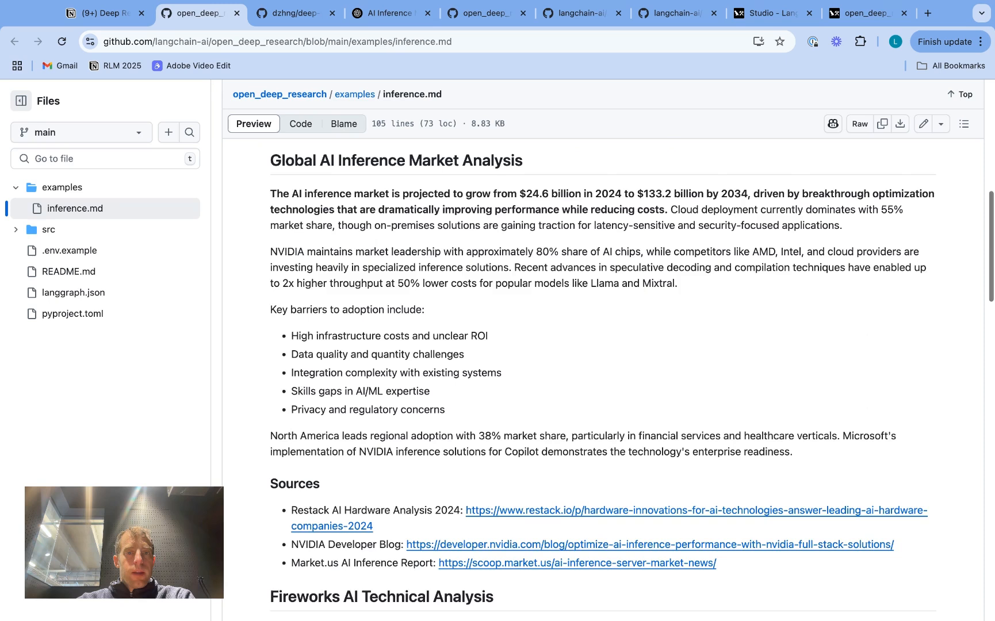
scroll(298, 288, down, 3)
scroll(298, 289, down, 3)
scroll(297, 288, down, 3)
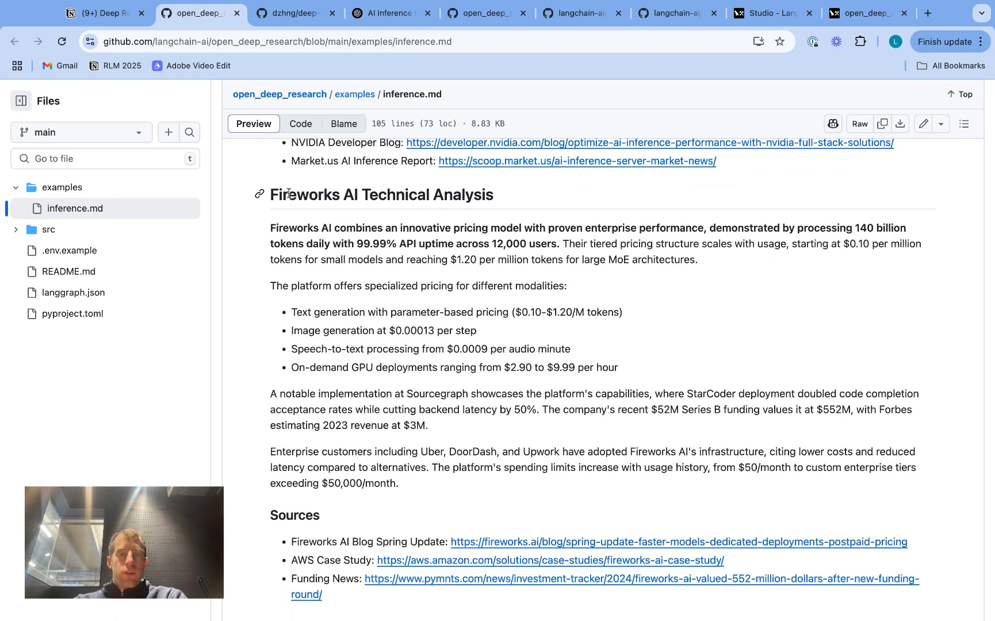
scroll(328, 286, down, 4)
scroll(327, 285, down, 4)
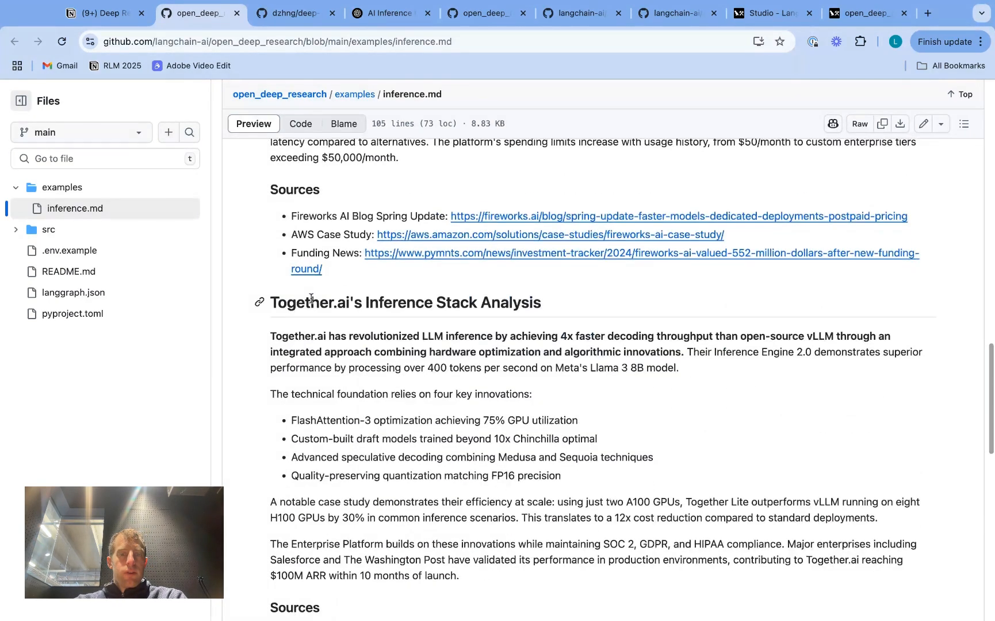
scroll(328, 286, down, 5)
scroll(327, 285, down, 1)
scroll(303, 374, up, 5)
scroll(303, 374, up, 2)
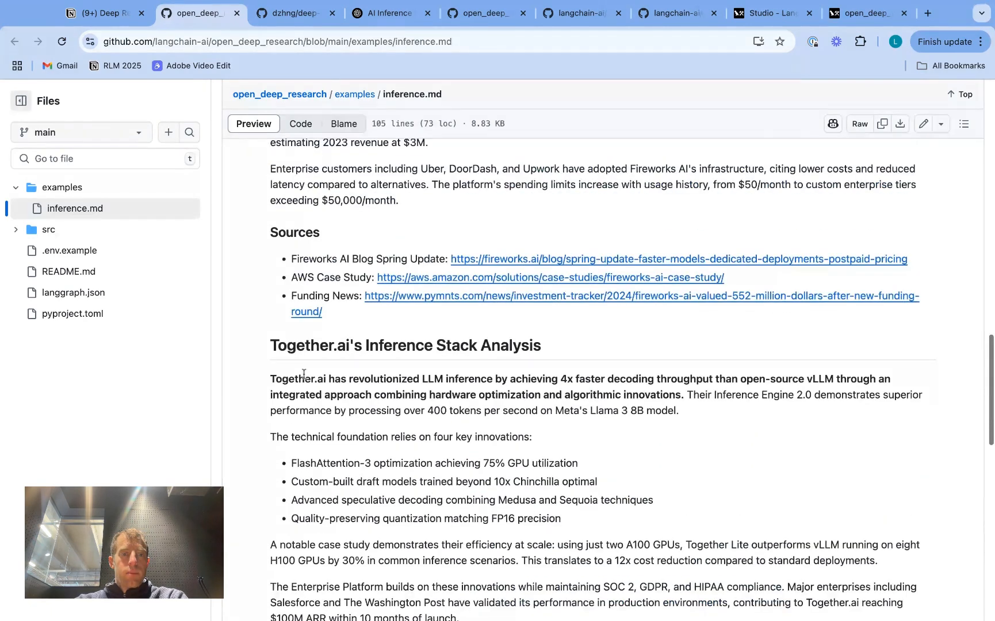
scroll(303, 374, down, 1)
scroll(308, 341, down, 5)
scroll(308, 341, down, 5)
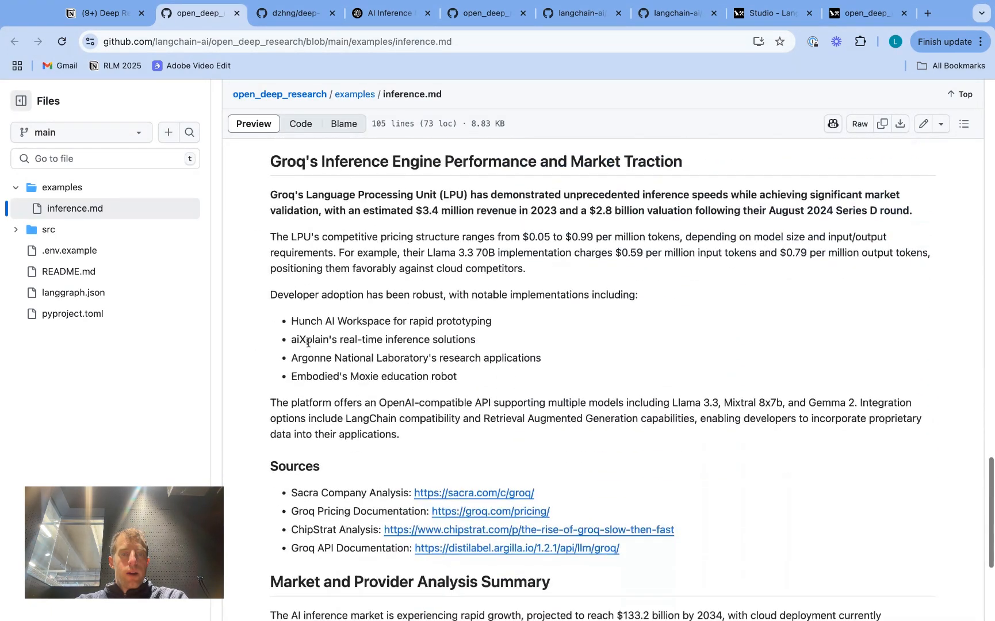
scroll(307, 341, down, 2)
scroll(308, 342, down, 3)
scroll(308, 342, down, 4)
scroll(307, 341, up, 1)
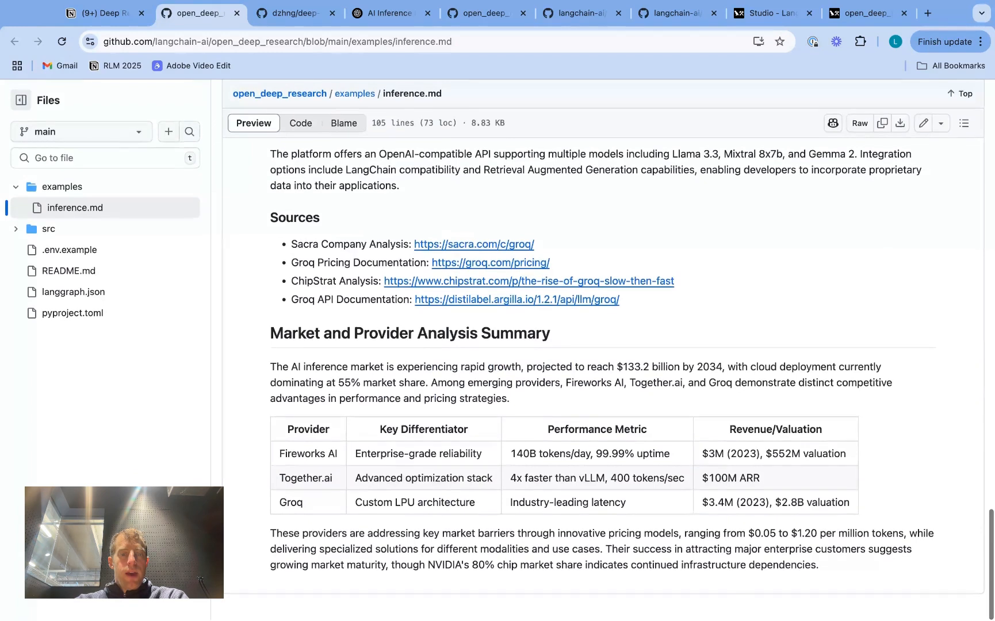
drag(285, 419, 851, 497)
- Return to the Deep Research notes in Notion and follow the shared ChatGPT inference report link
click(101, 13)
mouse_move(358, 163)
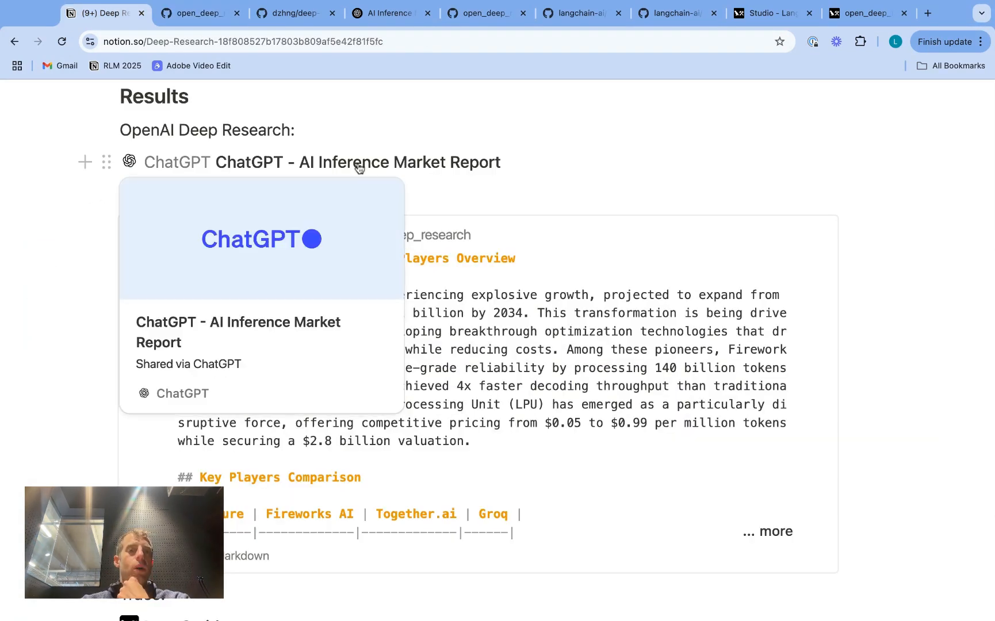
click(358, 166)
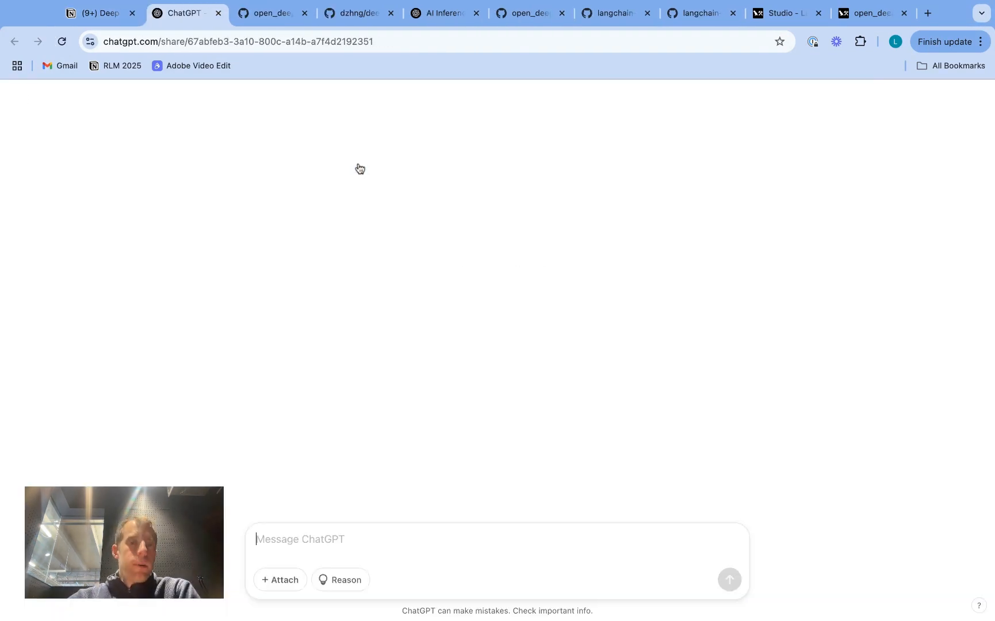
drag(415, 168, 415, 194)
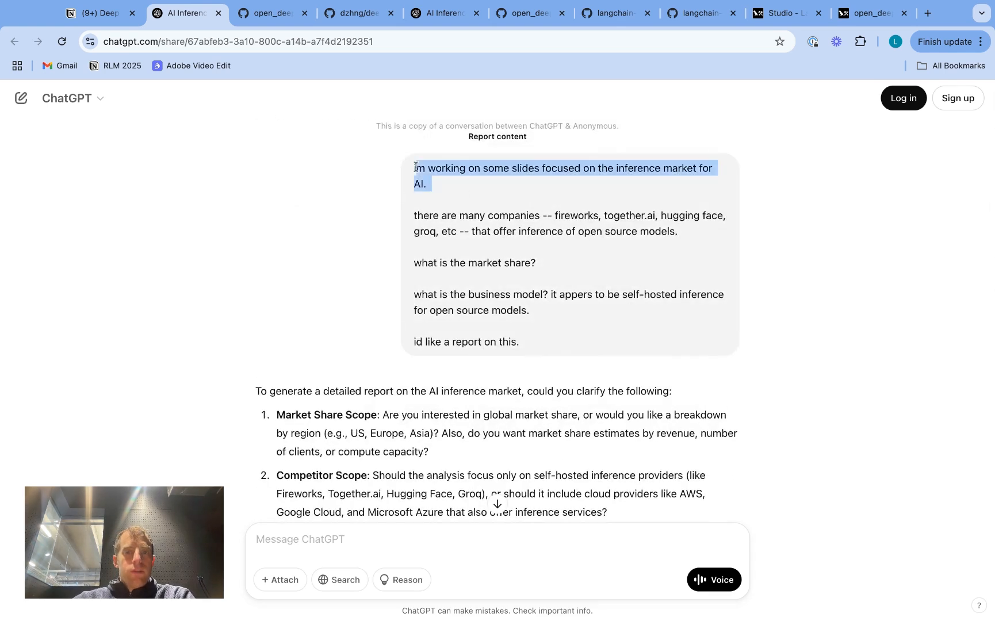
scroll(415, 195, down, 5)
- Read the shared ChatGPT AI Inference Market report's sections, then return to the Deep Research notes
click(369, 257)
scroll(369, 256, down, 3)
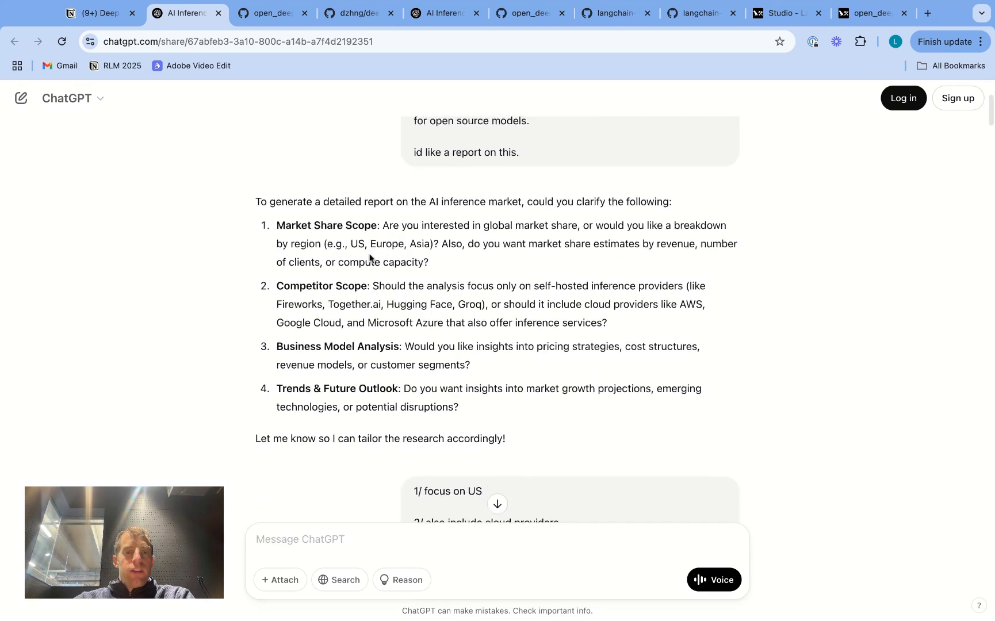
scroll(369, 257, down, 2)
mouse_move(435, 198)
mouse_down()
mouse_move(342, 176)
mouse_move(334, 225)
mouse_up()
scroll(334, 225, down, 5)
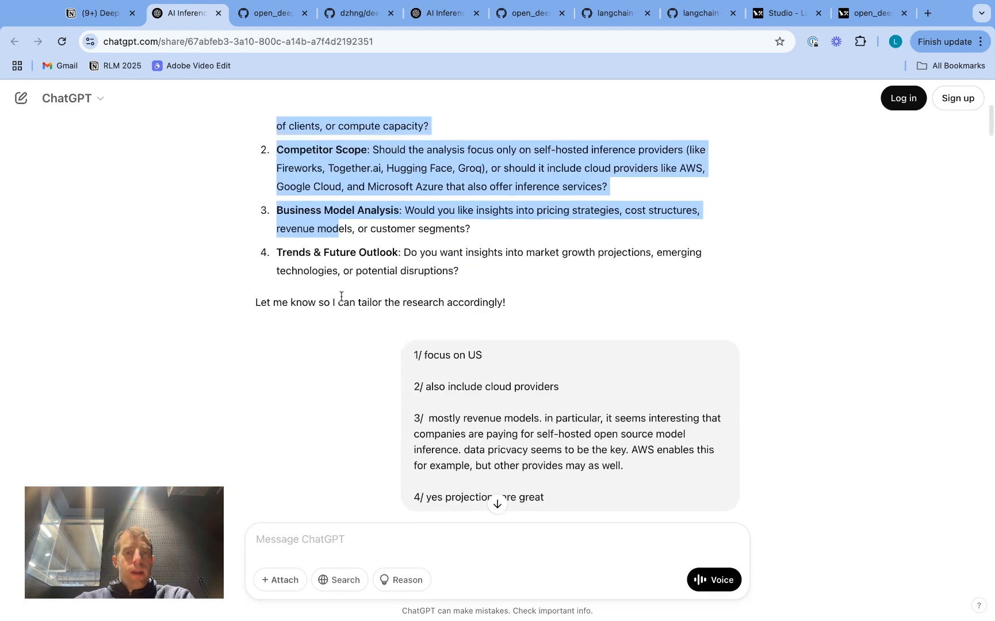
scroll(467, 333, down, 2)
drag(466, 333, 498, 381)
scroll(414, 375, down, 5)
click(413, 375)
scroll(413, 375, down, 5)
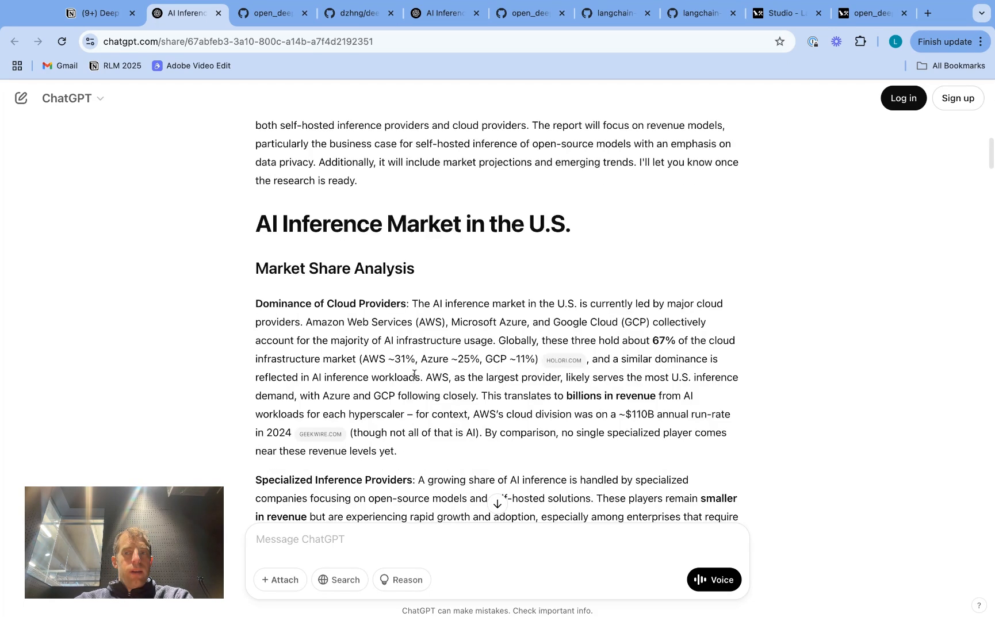
scroll(413, 375, down, 5)
scroll(413, 375, down, 5)
scroll(498, 310, down, 5)
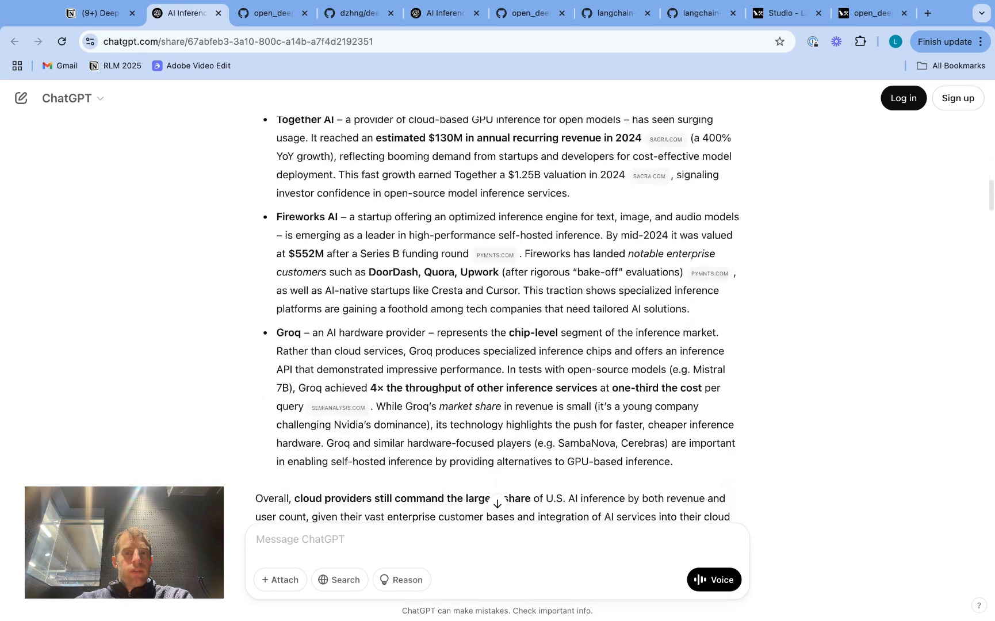
scroll(497, 310, down, 5)
scroll(497, 311, down, 4)
scroll(498, 310, down, 4)
scroll(497, 310, down, 10)
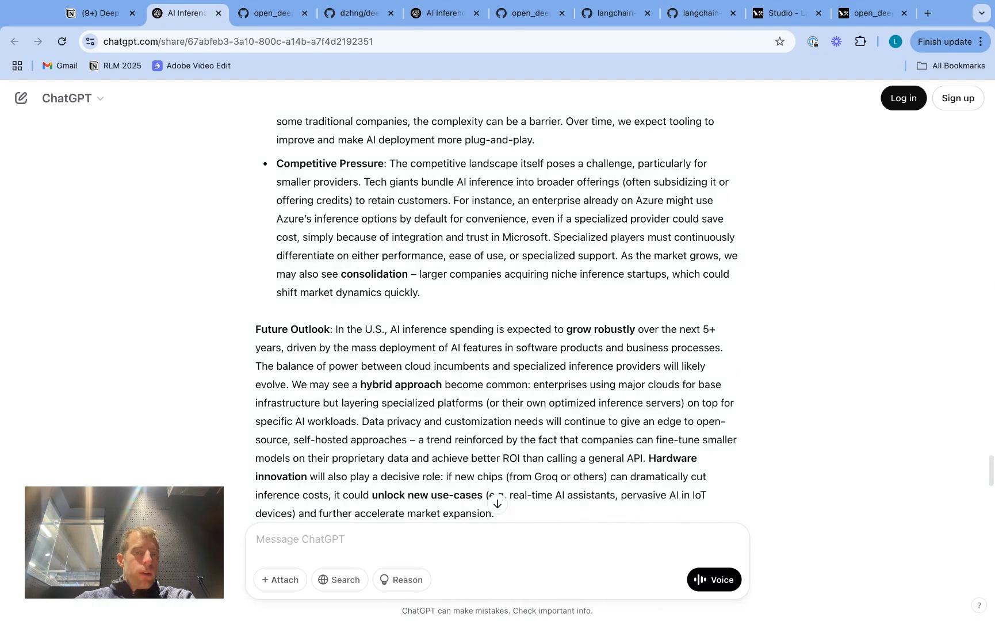
scroll(498, 310, up, 1)
scroll(497, 311, up, 2)
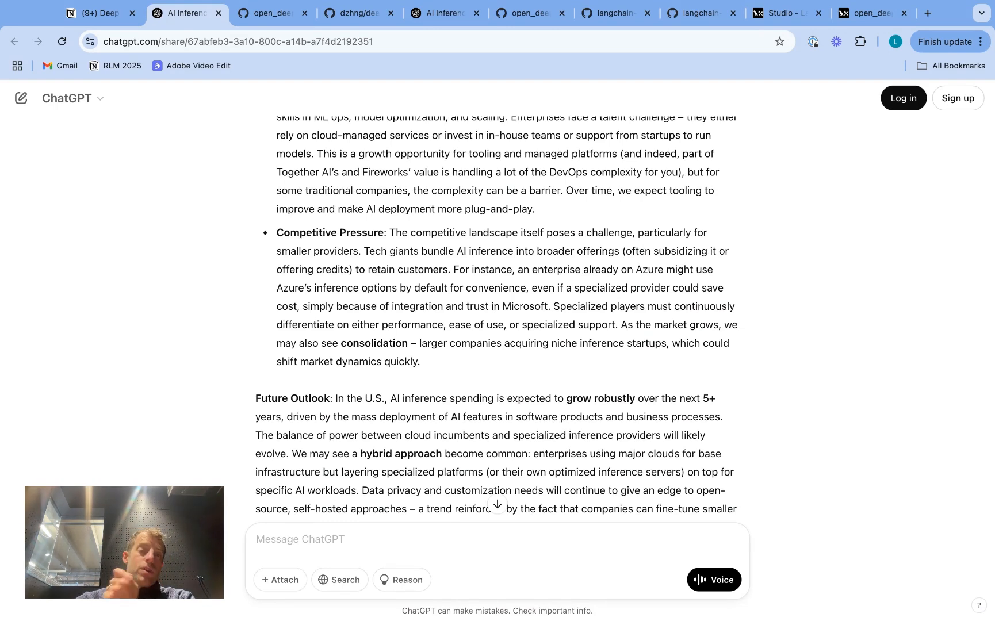
scroll(497, 311, up, 5)
scroll(498, 311, up, 5)
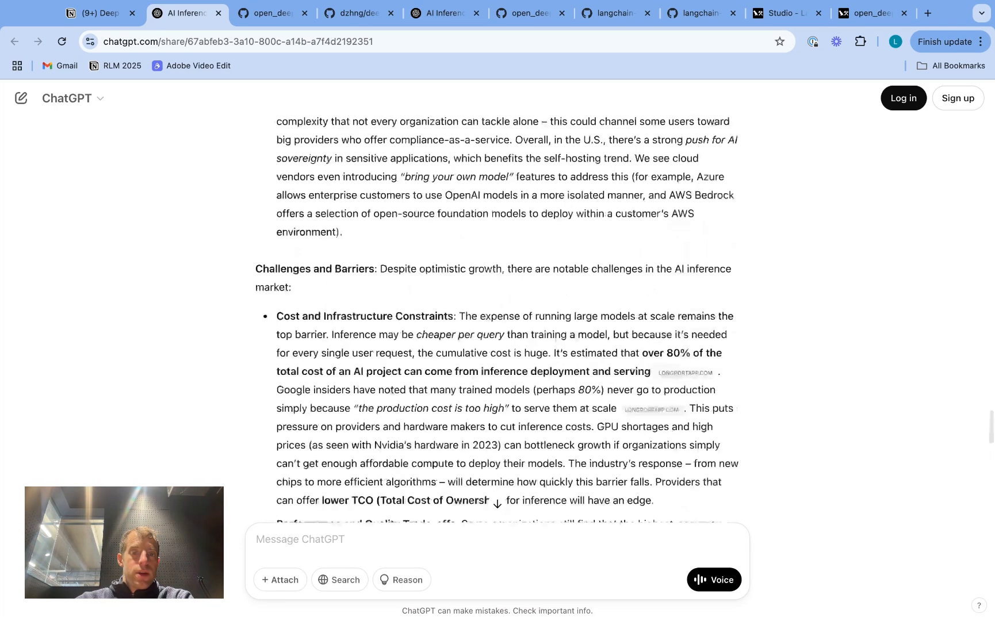
scroll(594, 388, up, 1)
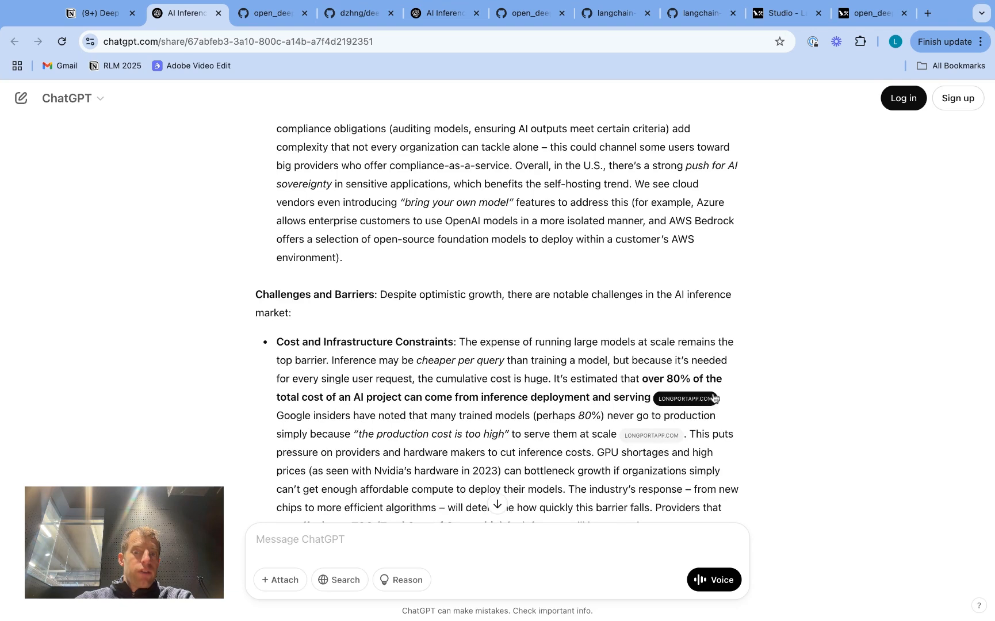
mouse_move(652, 409)
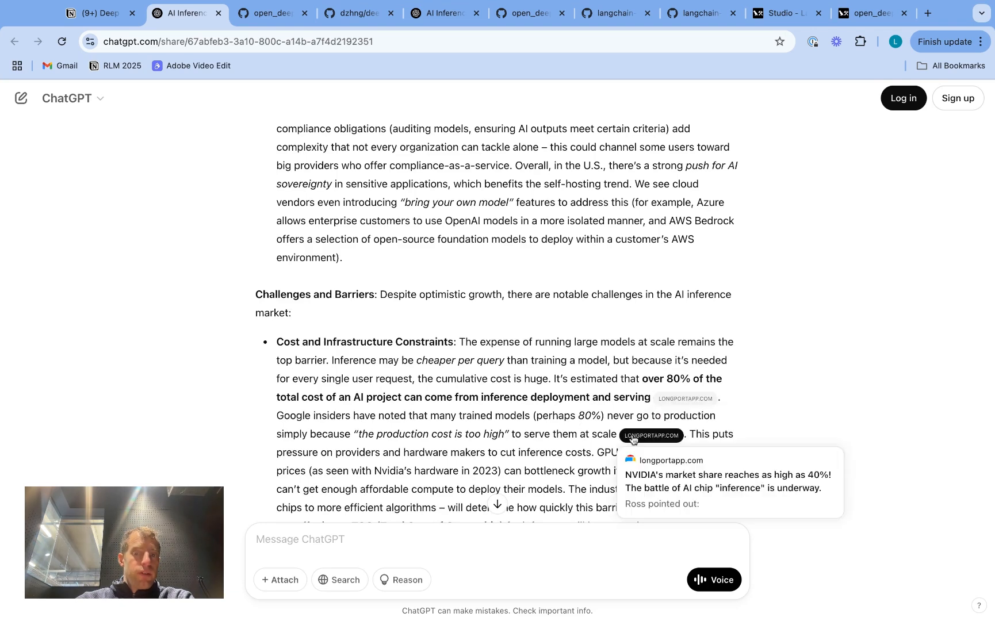
scroll(583, 350, up, 3)
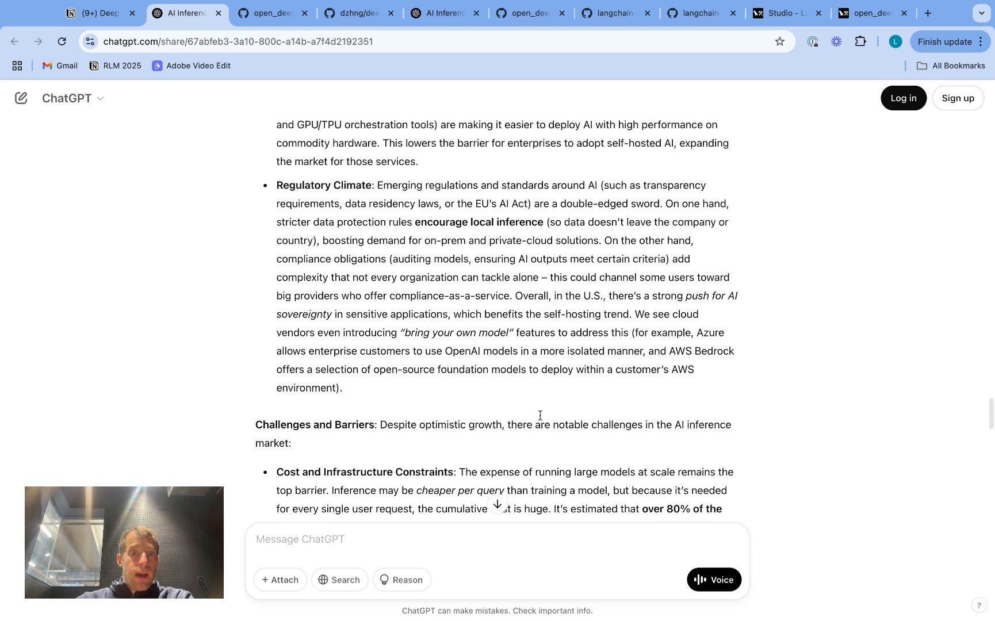
scroll(567, 311, up, 5)
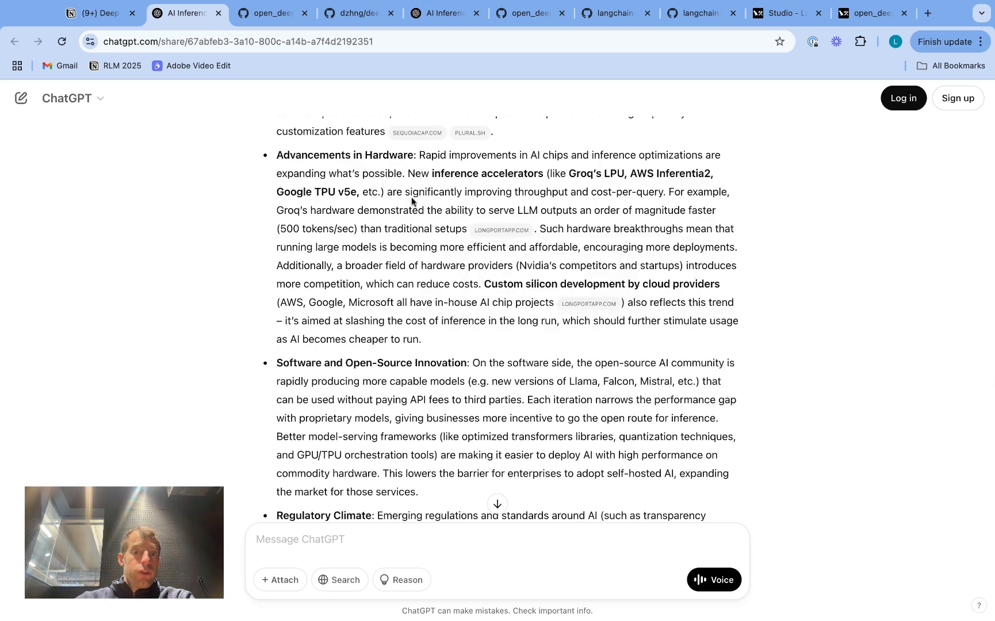
scroll(412, 201, up, 3)
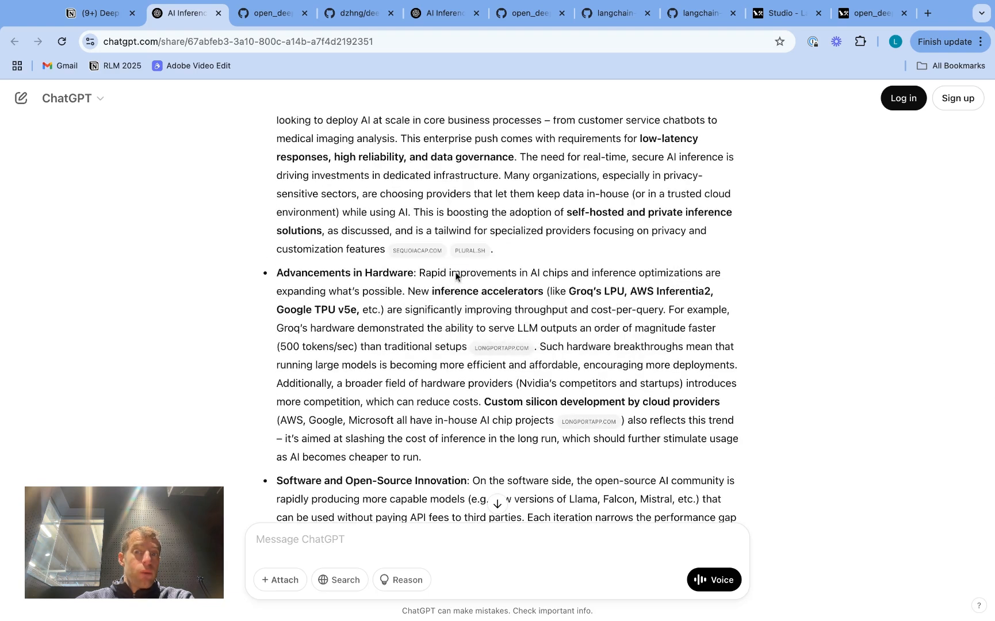
scroll(367, 361, up, 2)
scroll(367, 362, up, 3)
scroll(368, 361, up, 3)
scroll(368, 361, up, 3)
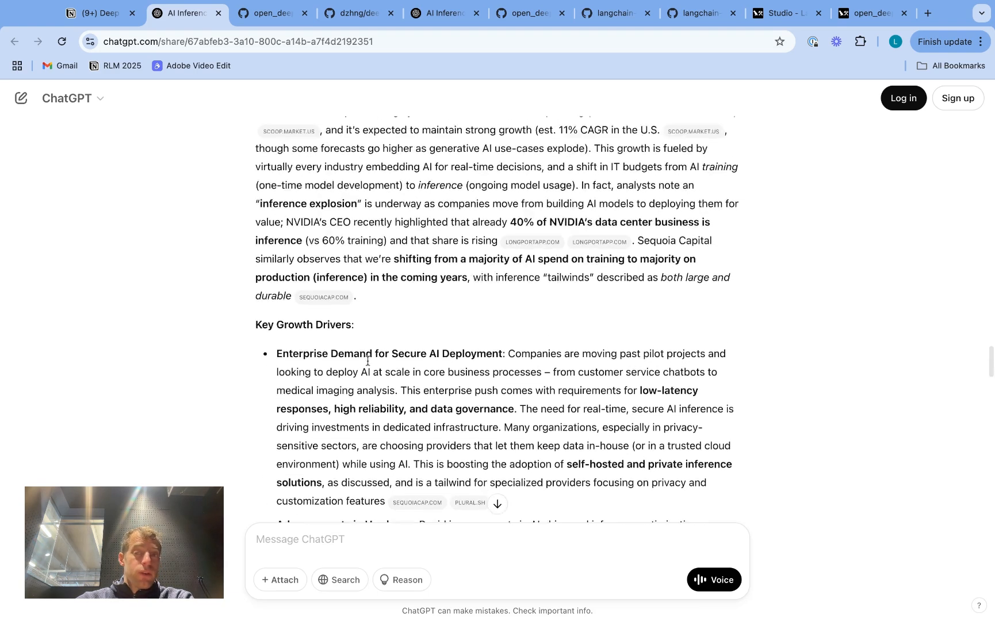
scroll(367, 361, up, 3)
scroll(367, 361, up, 10)
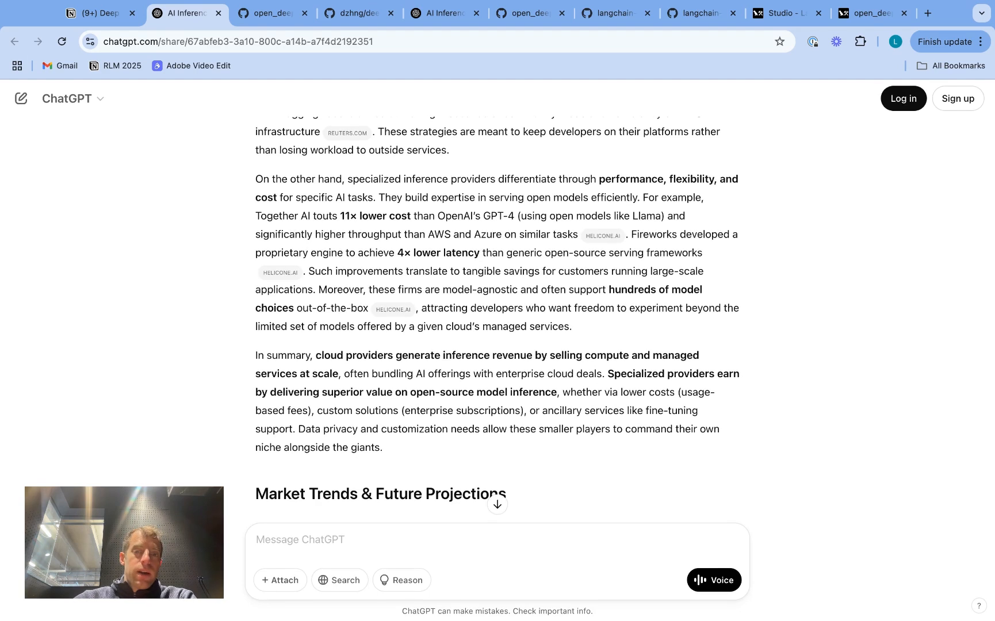
scroll(497, 310, up, 4)
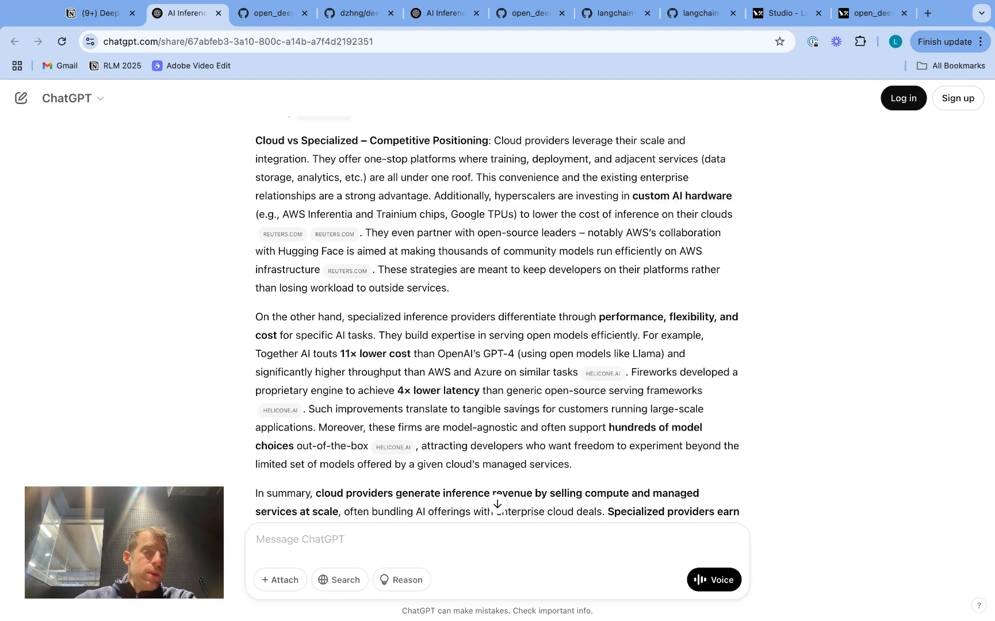
scroll(498, 311, up, 5)
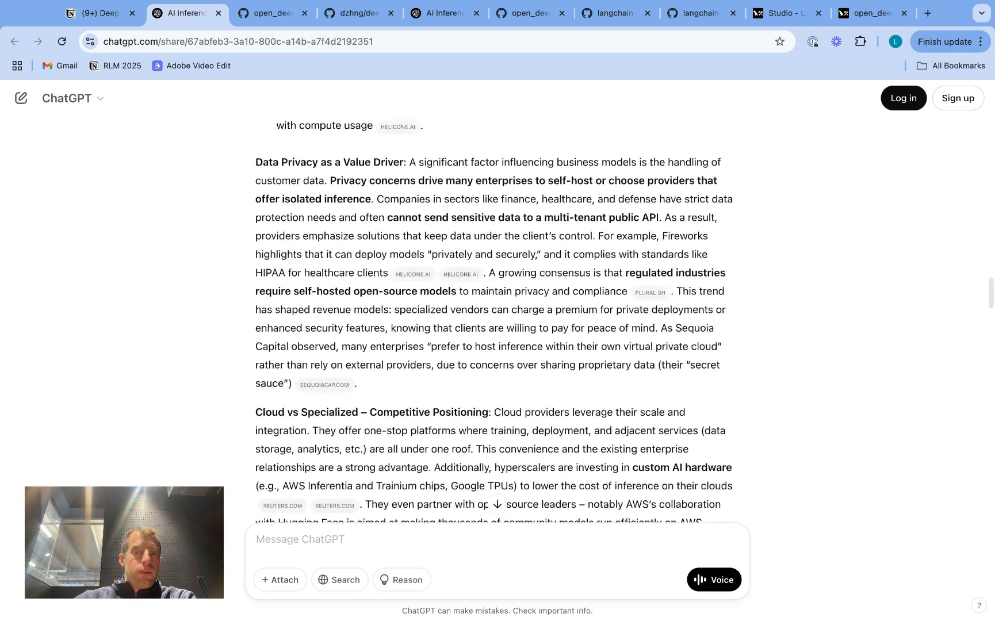
scroll(497, 311, up, 5)
scroll(498, 310, up, 5)
scroll(497, 311, up, 5)
scroll(497, 310, up, 3)
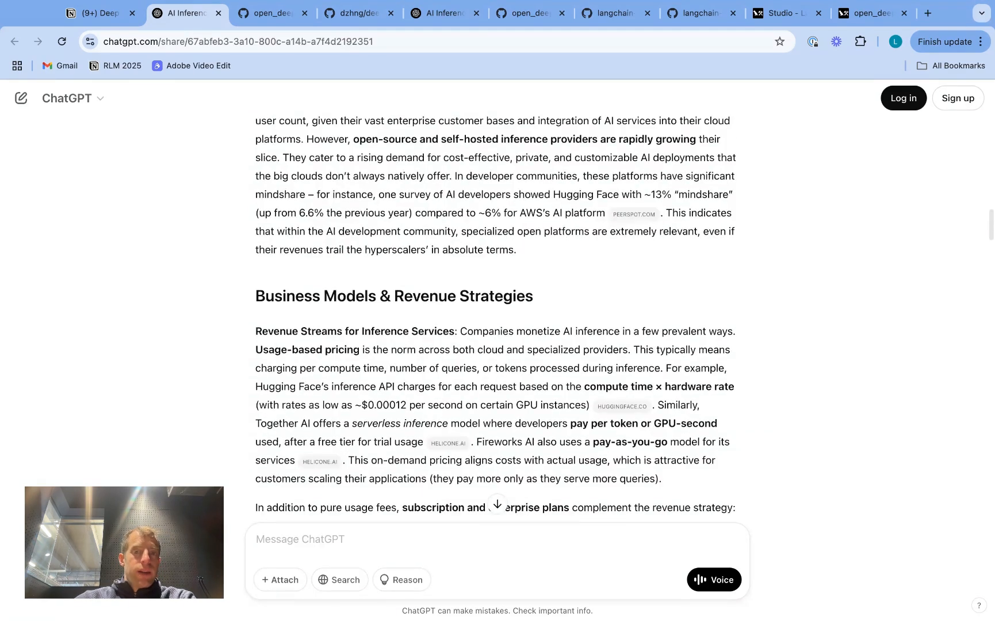
scroll(498, 310, up, 2)
scroll(498, 311, up, 2)
scroll(497, 310, up, 3)
scroll(497, 311, up, 1)
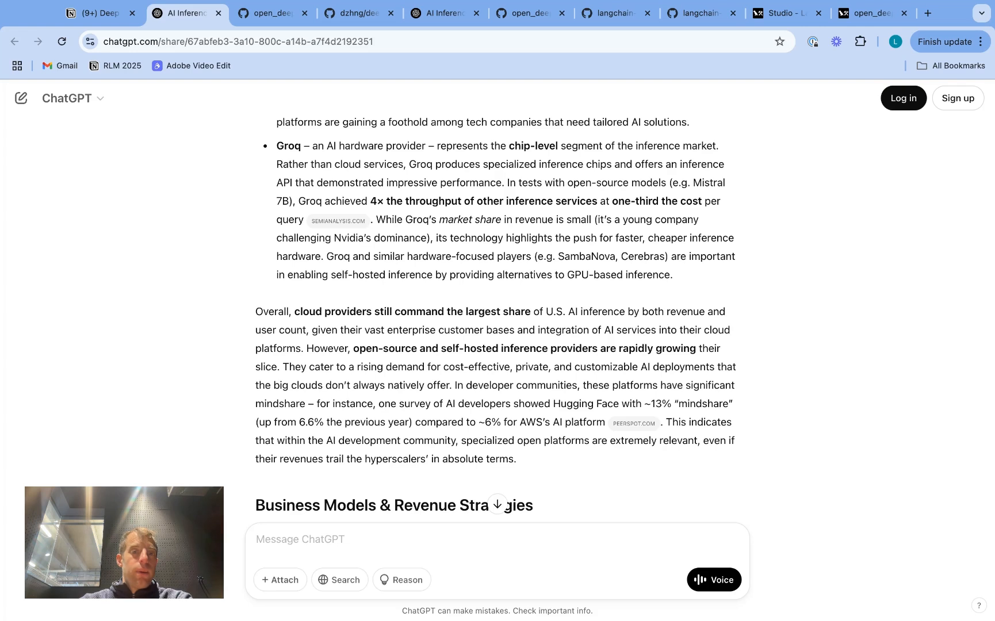
scroll(498, 311, up, 10)
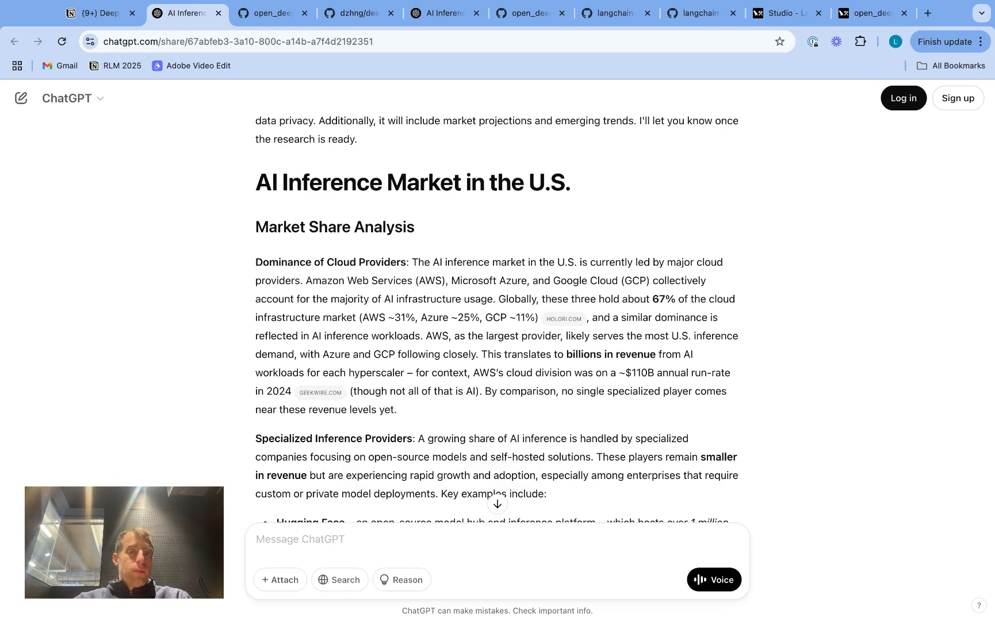
scroll(497, 311, down, 5)
scroll(497, 310, down, 3)
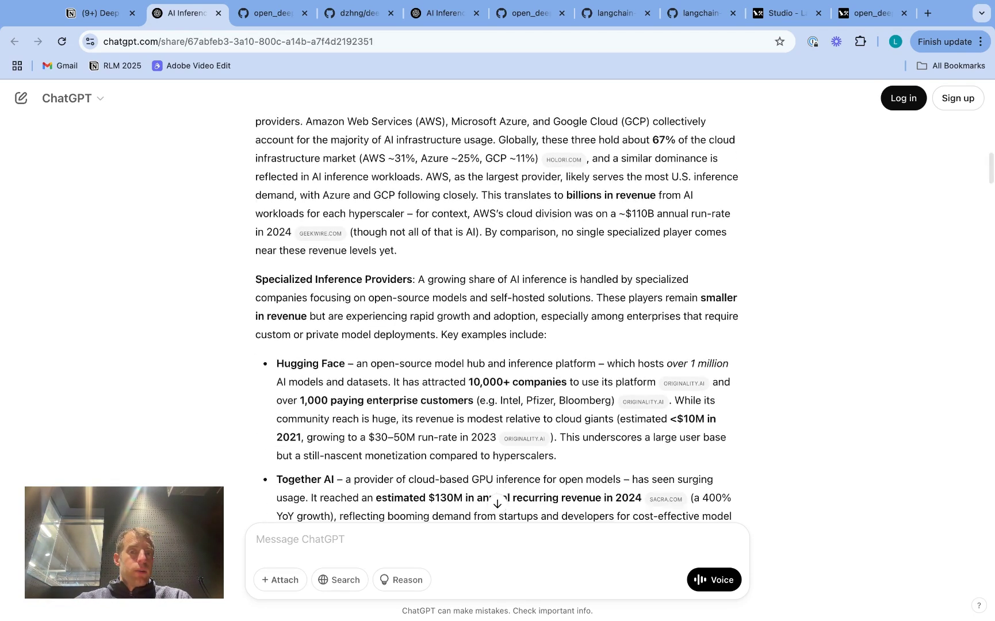
scroll(497, 310, down, 8)
scroll(497, 310, down, 4)
scroll(497, 311, down, 4)
scroll(498, 310, down, 1)
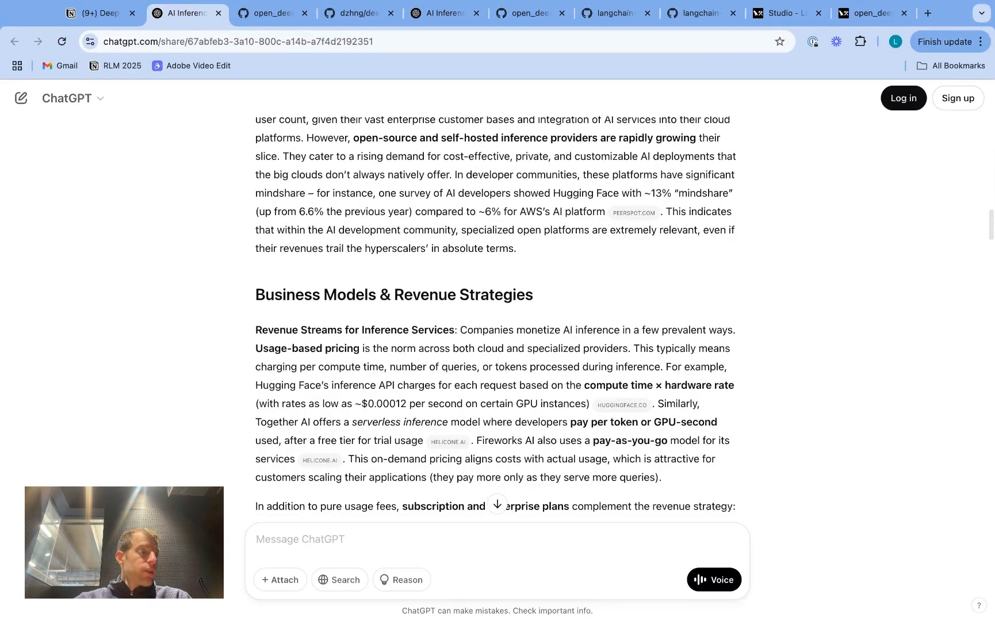
scroll(498, 311, down, 10)
scroll(498, 311, down, 10)
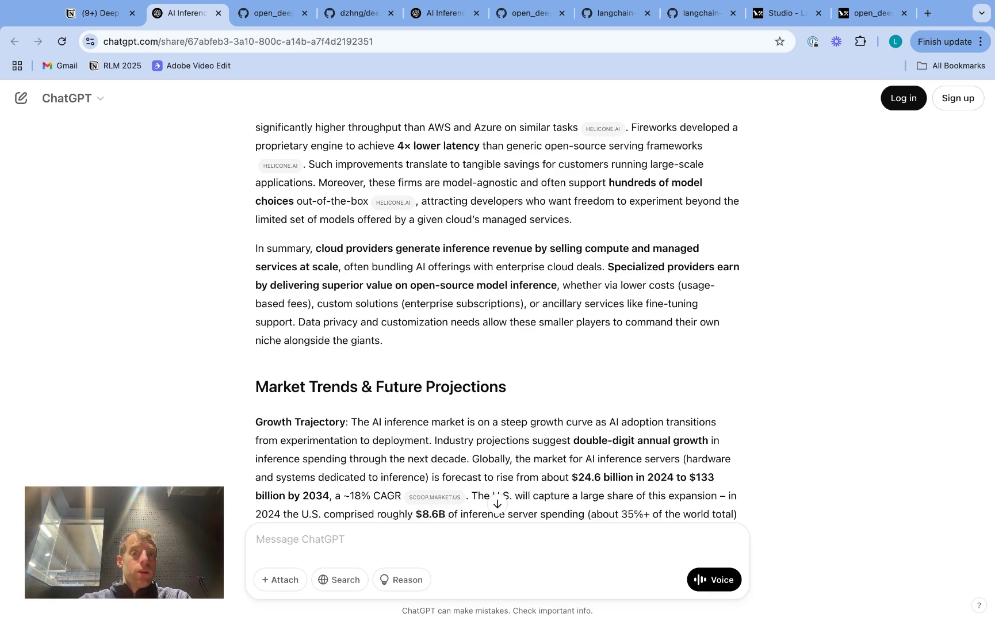
key(ctrl+1)
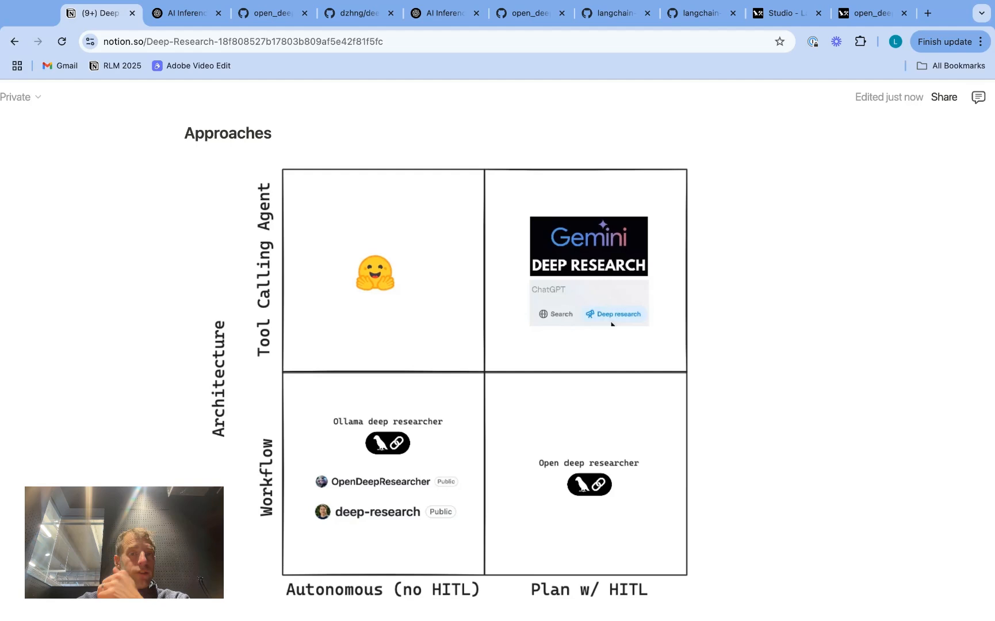
scroll(611, 322, down, 1)
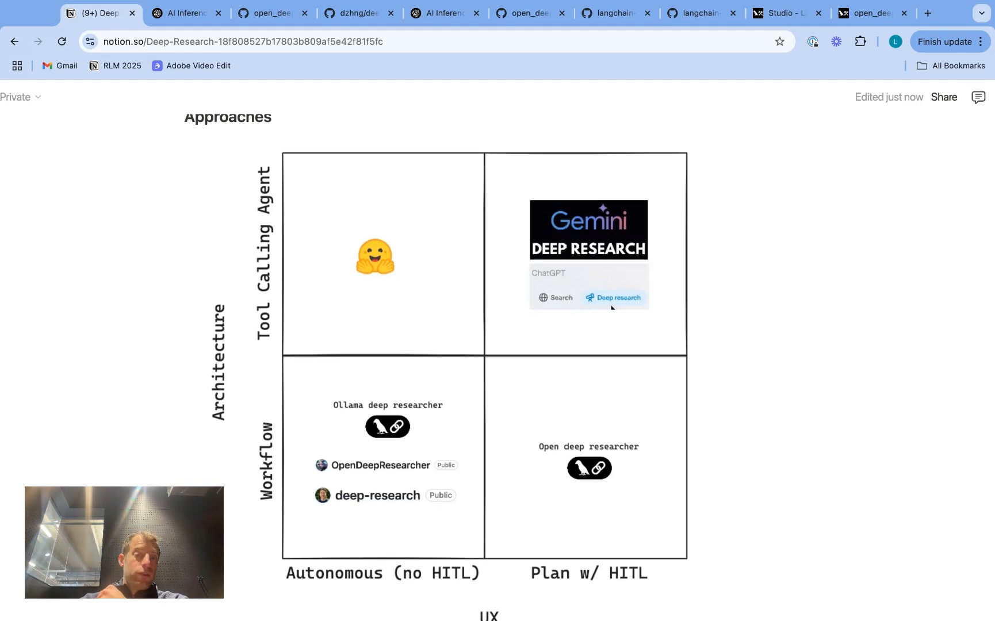